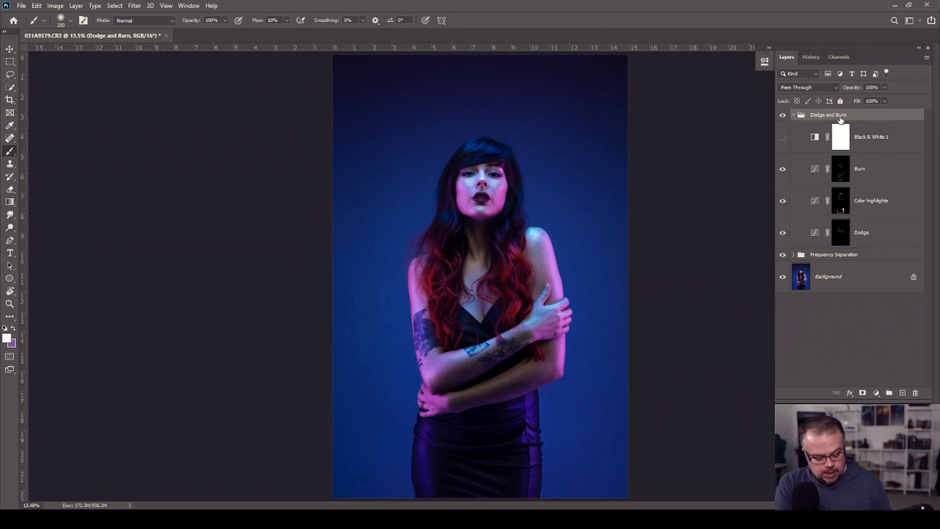
- Duplicate a merged stamp of all visible layers into a new named document and flatten that document
key(ctrl+shift+alt+e)
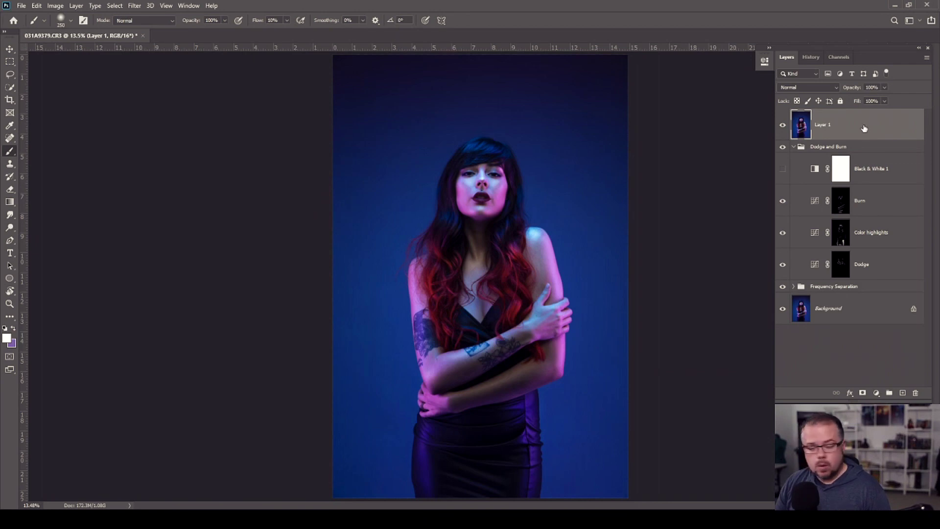
right_click(860, 127)
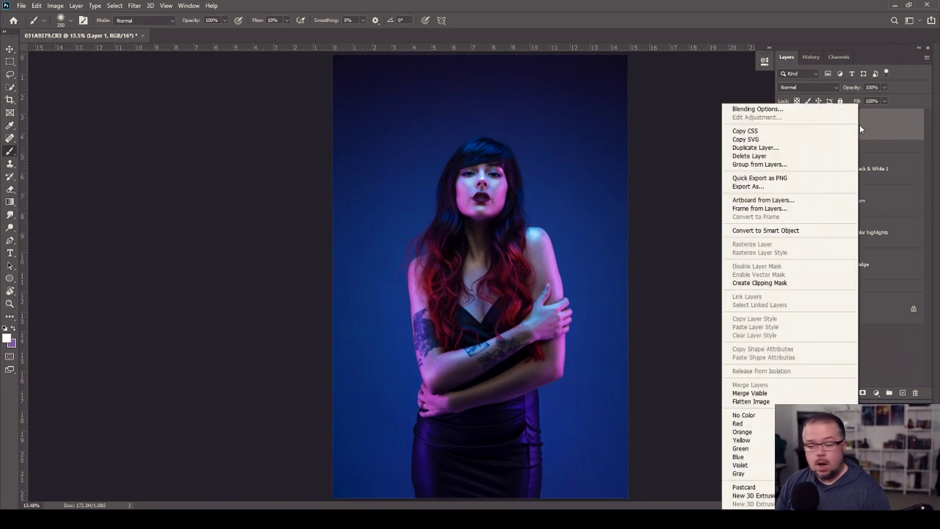
click(767, 149)
drag(606, 188, 207, 124)
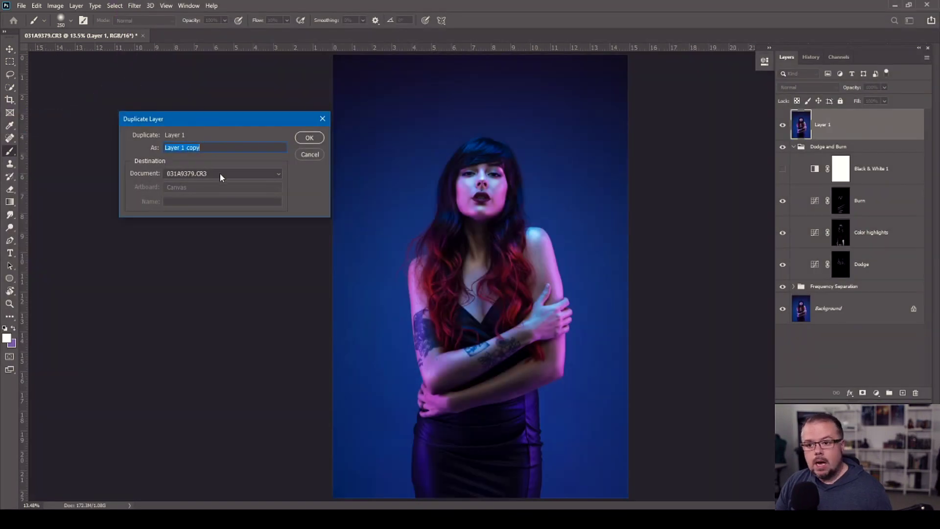
click(219, 174)
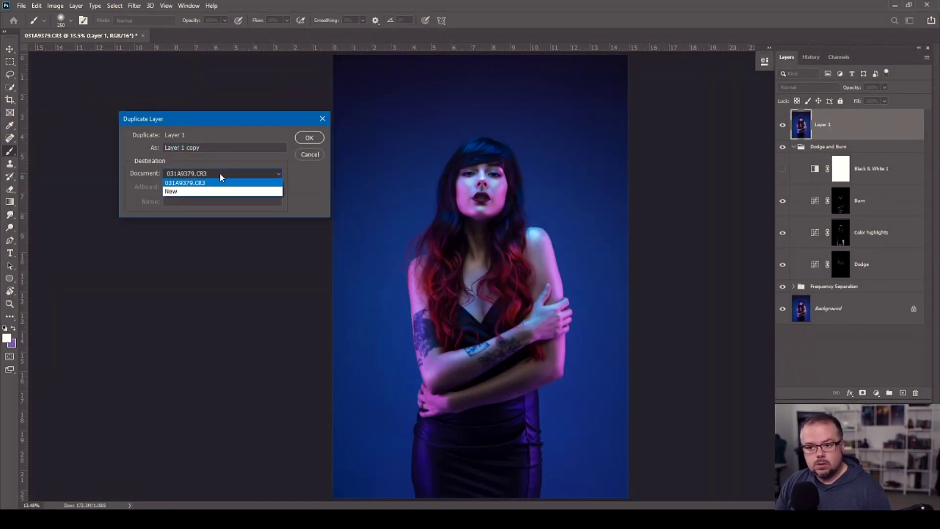
click(194, 190)
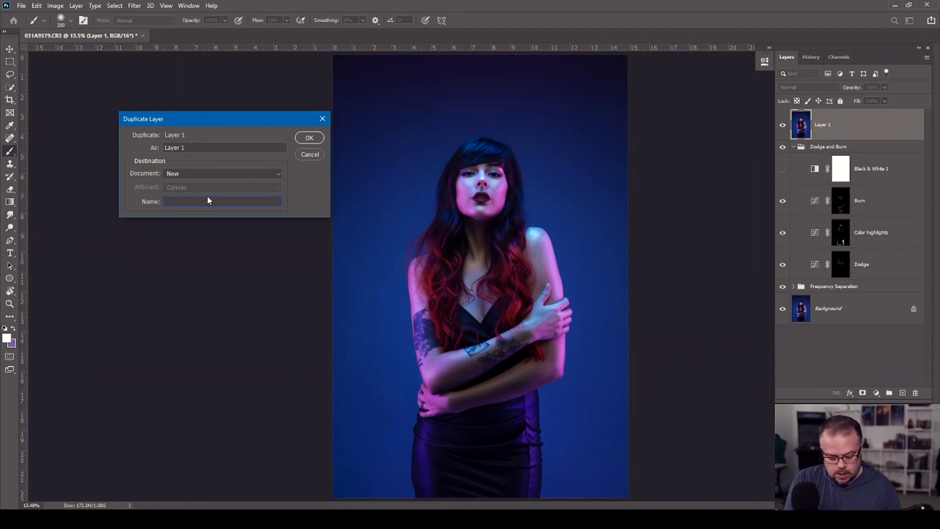
text(Savannah)
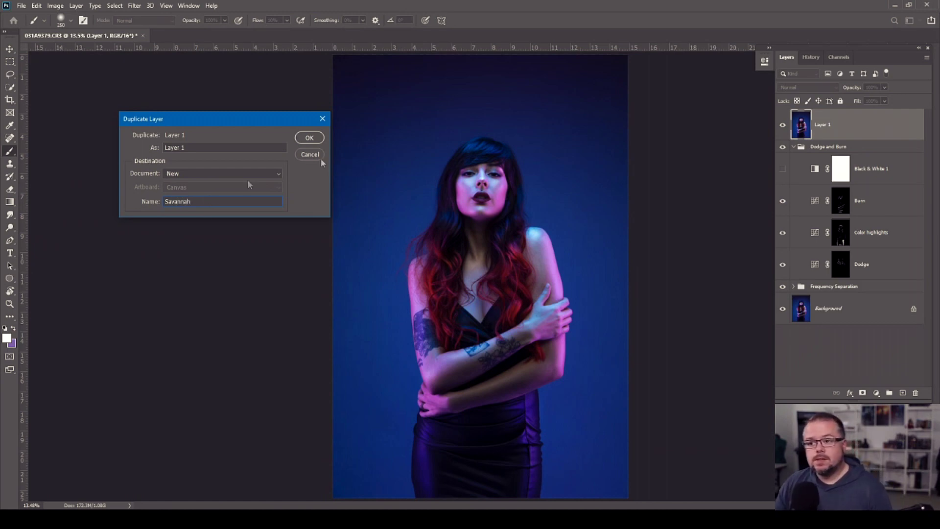
click(310, 136)
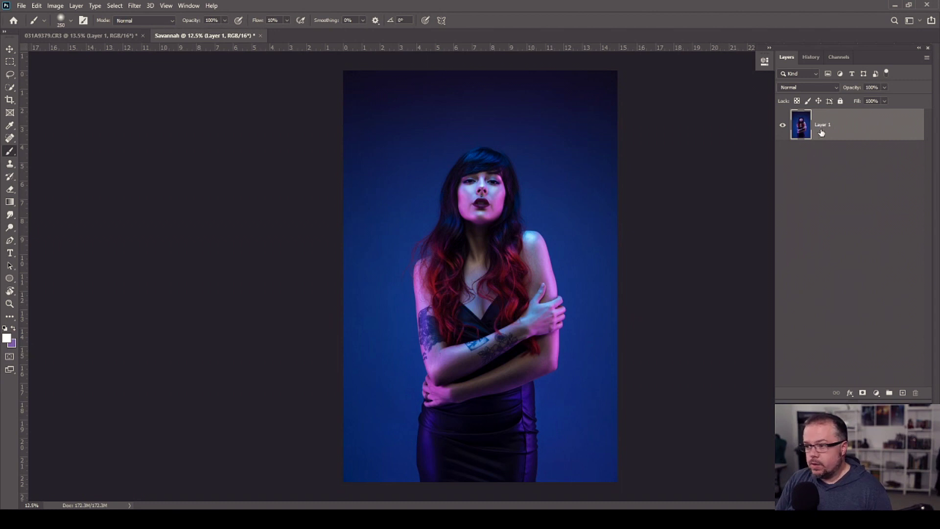
key(ctrl+z)
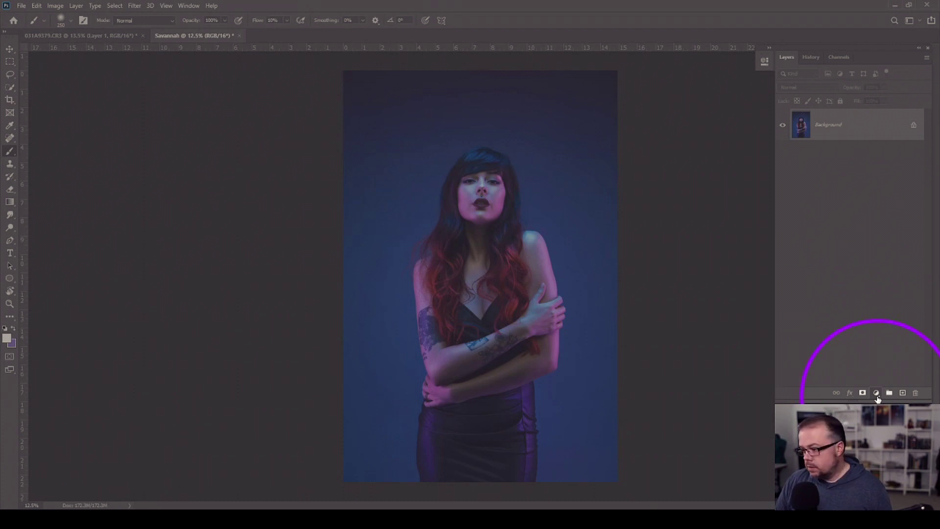
- Add a Curves adjustment layer with the black point raised to output 28 and a midpoint at input 127, output 126
click(876, 393)
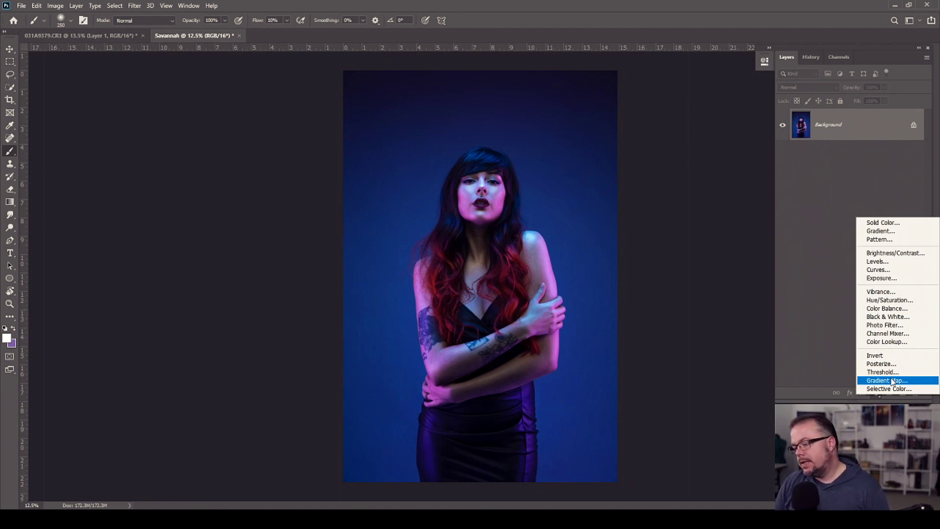
click(884, 270)
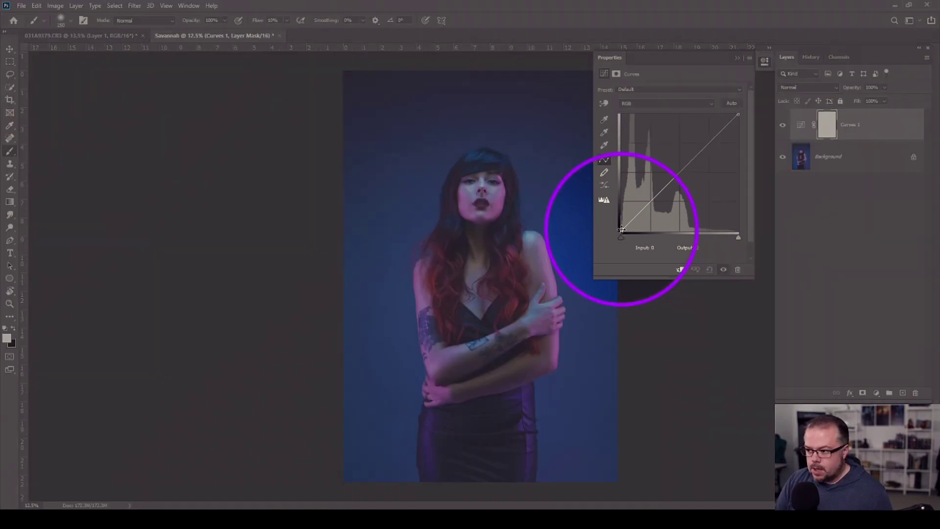
drag(621, 229, 619, 217)
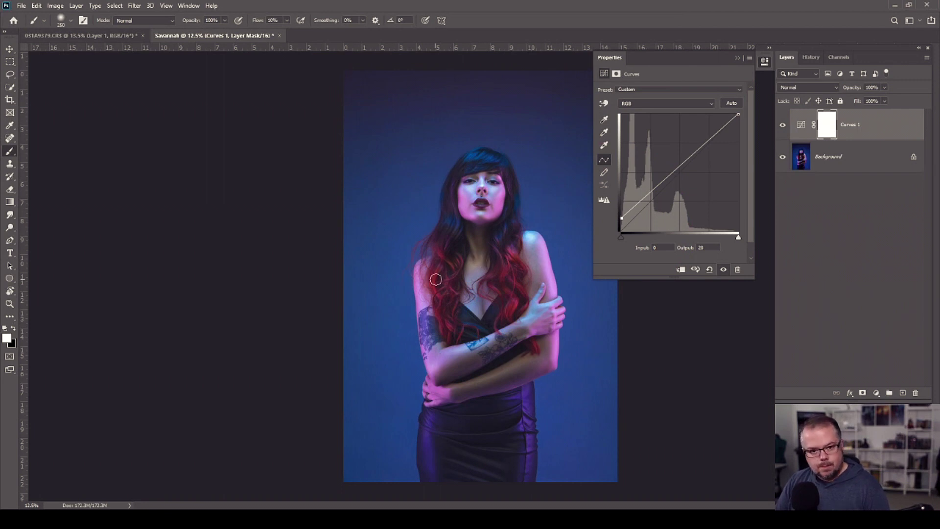
drag(677, 169, 680, 173)
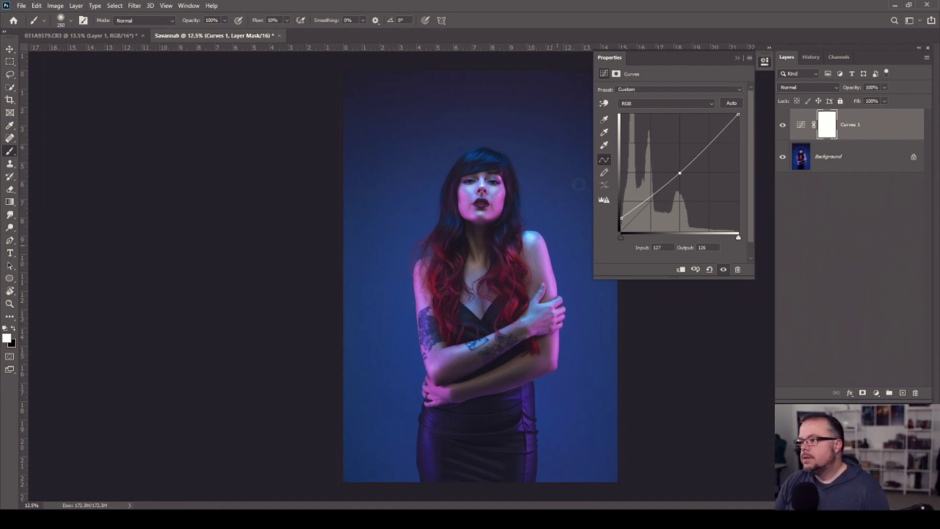
click(737, 56)
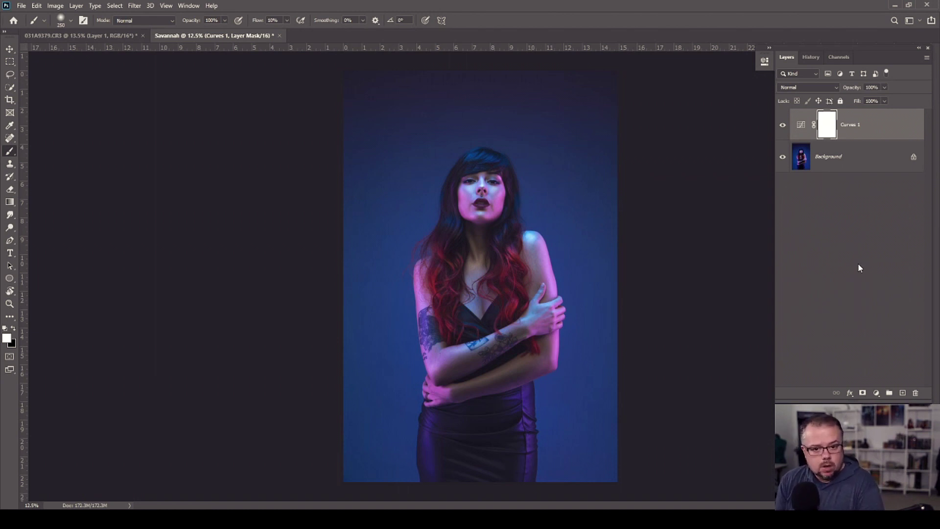
click(781, 127)
click(781, 126)
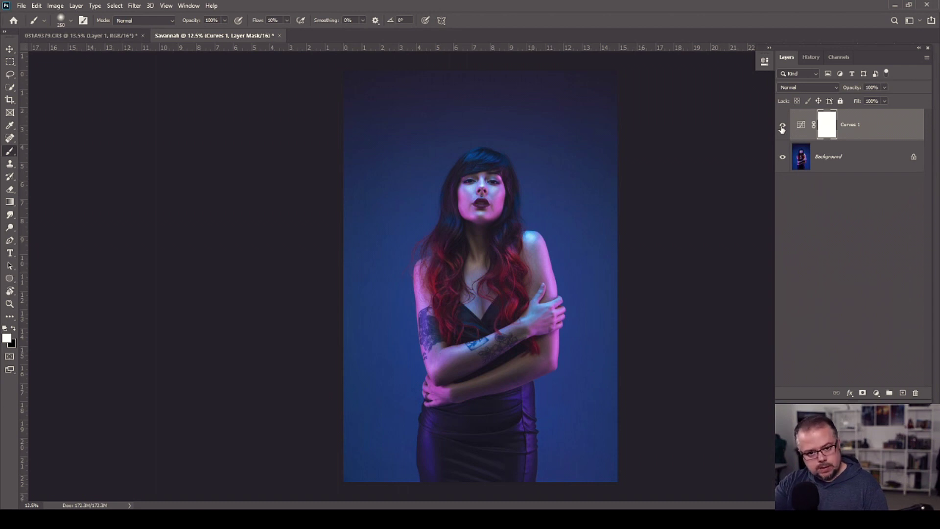
- Add a Solid Color fill layer above the curves layer in a deep purple with a hue of 282°
click(876, 394)
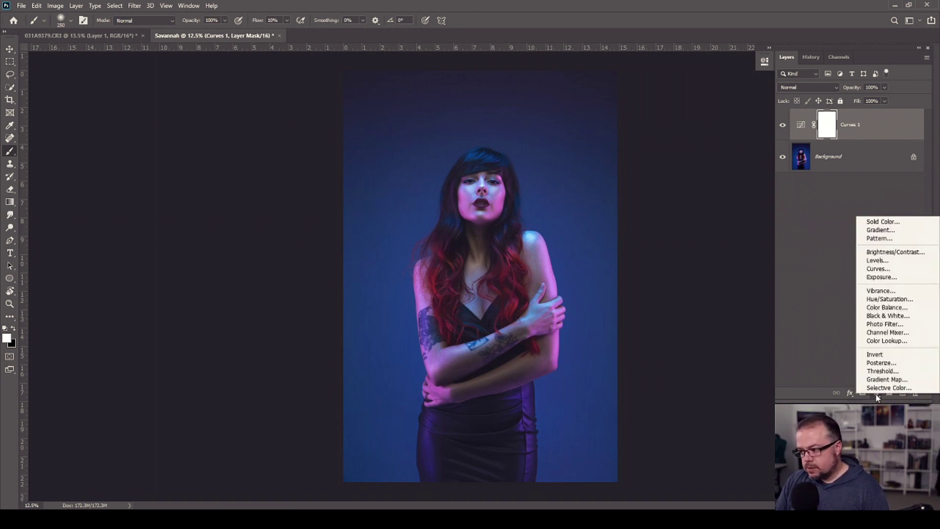
click(867, 223)
drag(338, 320, 208, 130)
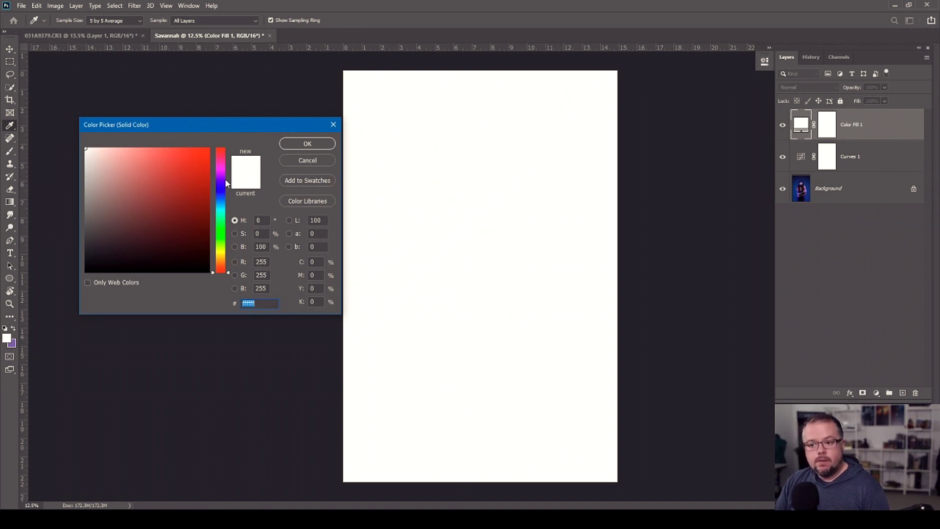
drag(222, 179, 222, 182)
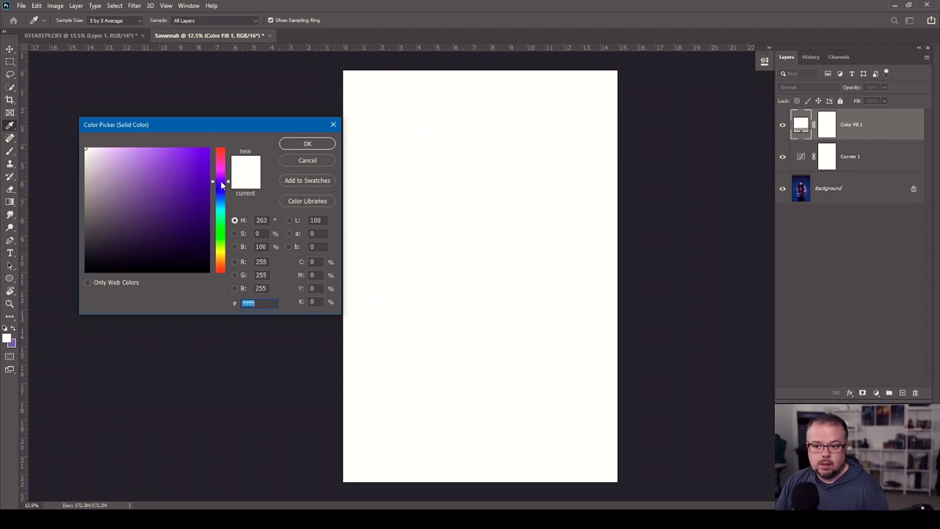
drag(221, 181, 219, 178)
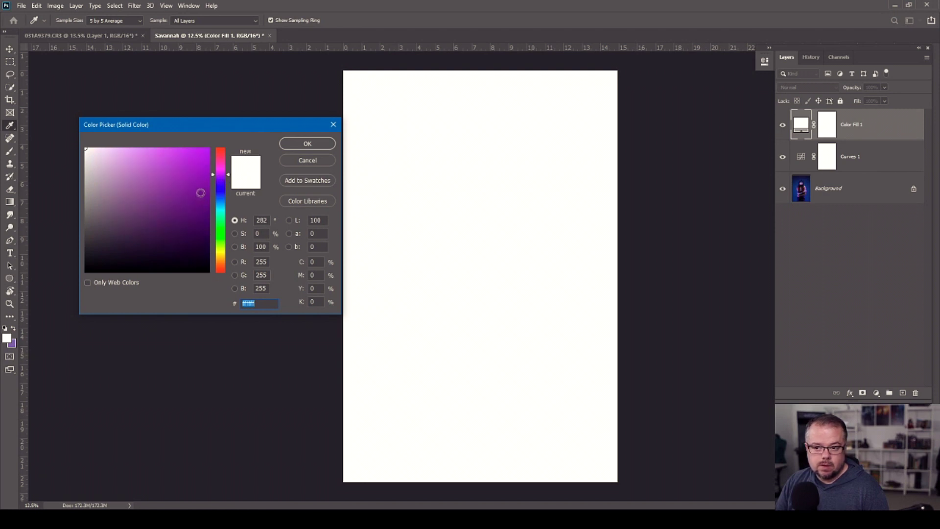
click(203, 182)
click(308, 143)
key(b)
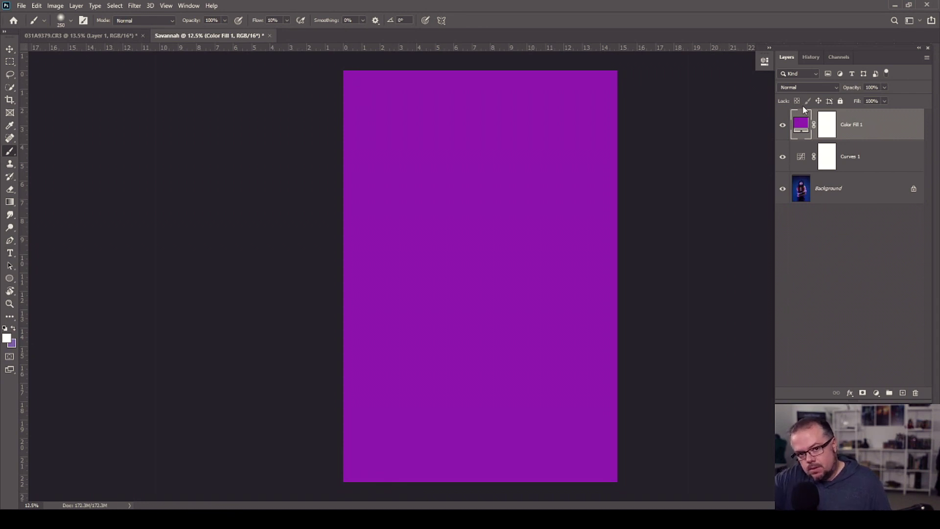
- Set the purple fill layer's blend mode to Lighten and its fill to 27%, and compare the image with and without the adjustments
click(797, 87)
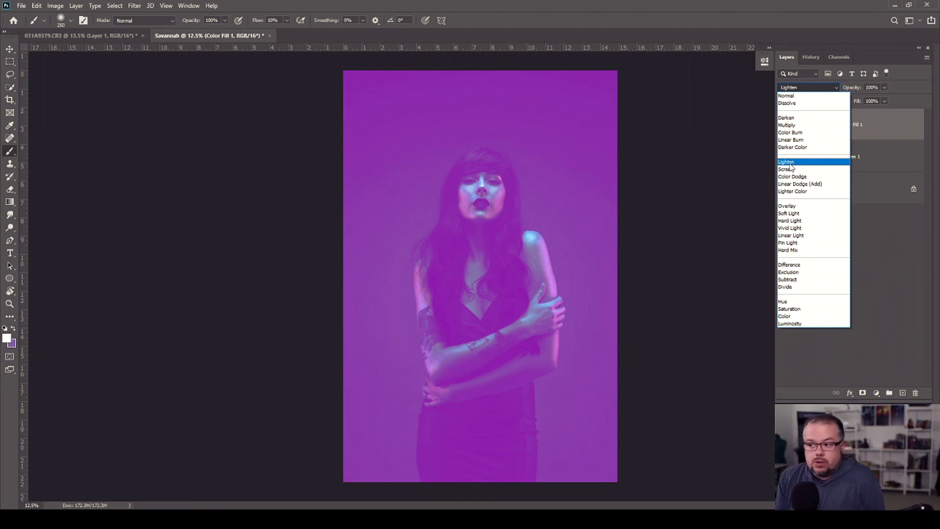
click(789, 164)
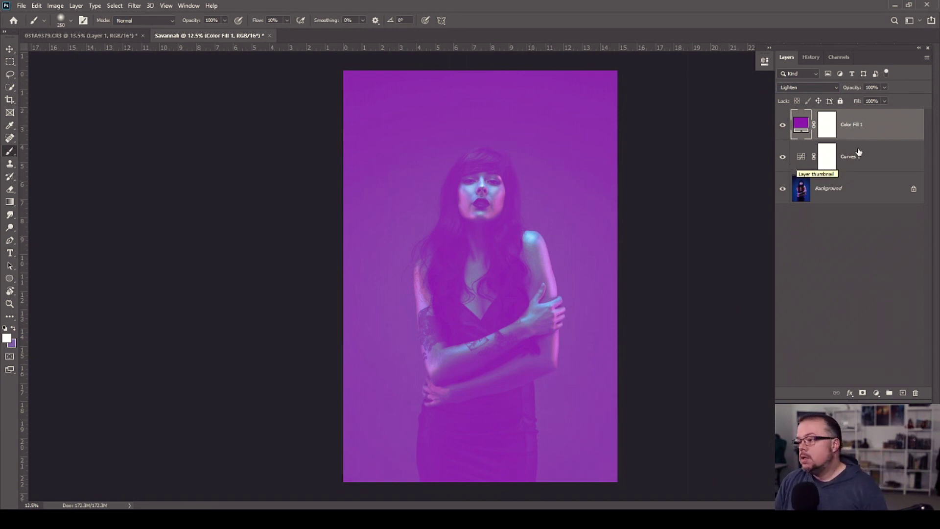
click(884, 101)
drag(881, 114, 852, 115)
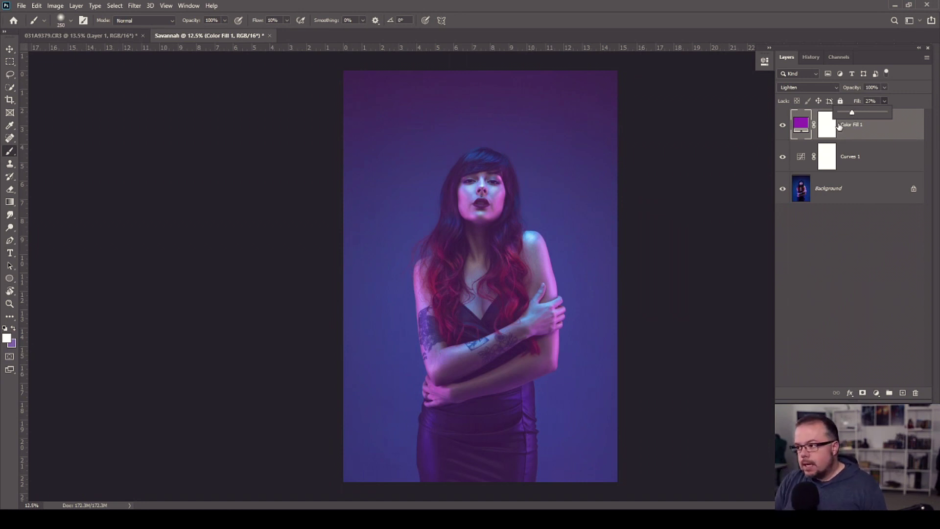
click(782, 127)
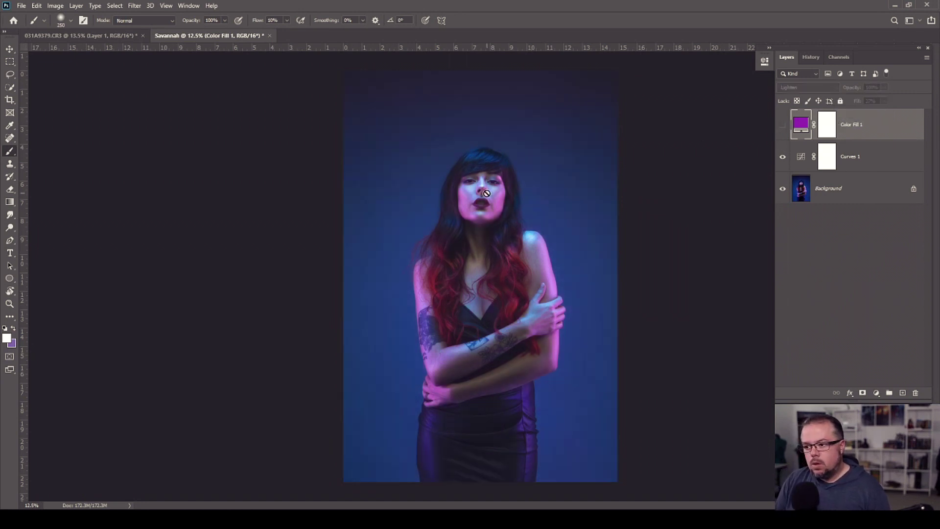
click(782, 157)
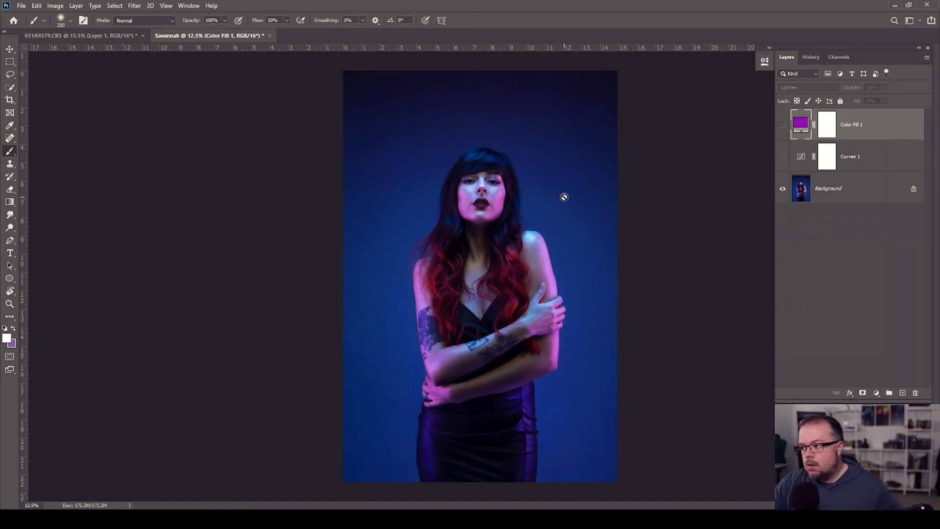
click(783, 156)
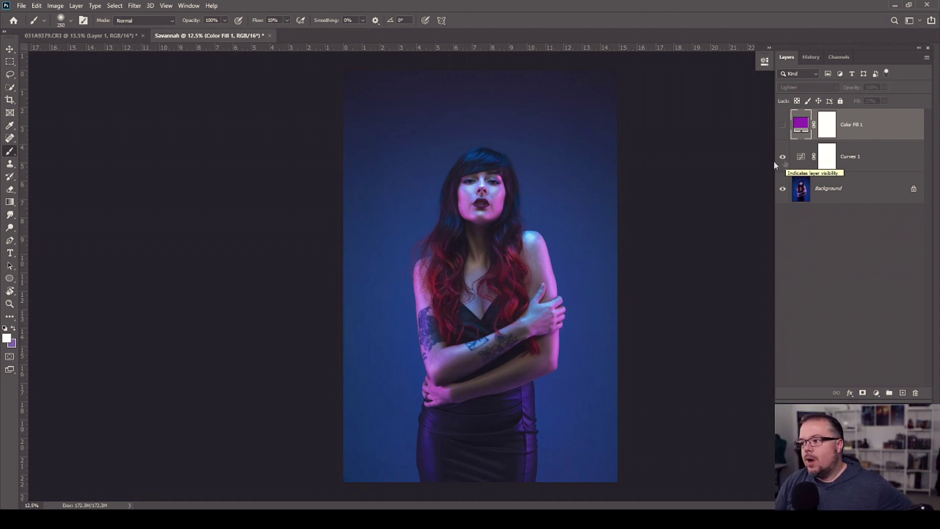
click(782, 128)
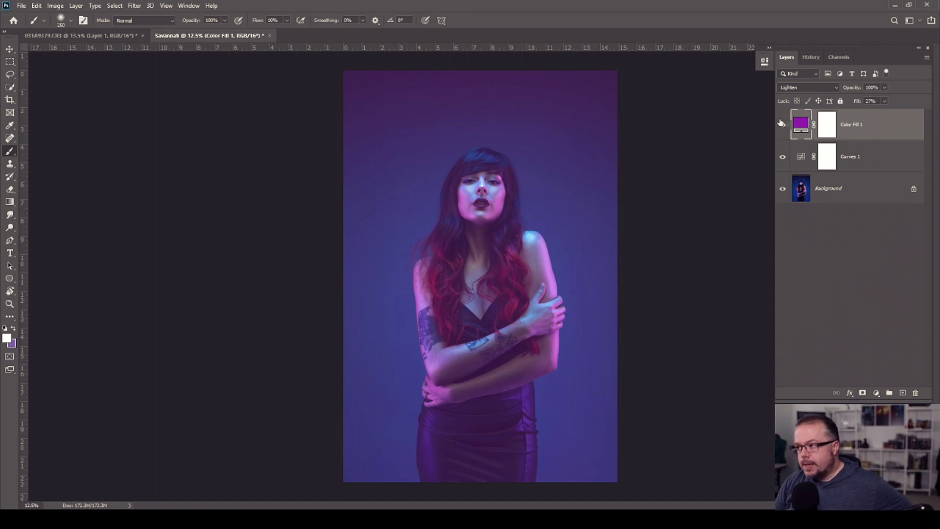
- Try Overlay on the purple fill layer, and set its blend mode to Soft Light with its mask selected
click(805, 86)
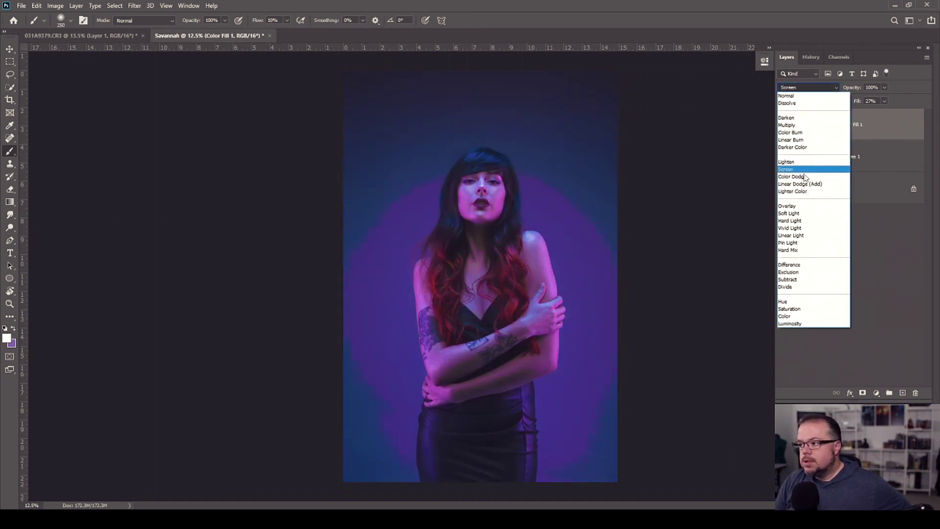
click(789, 205)
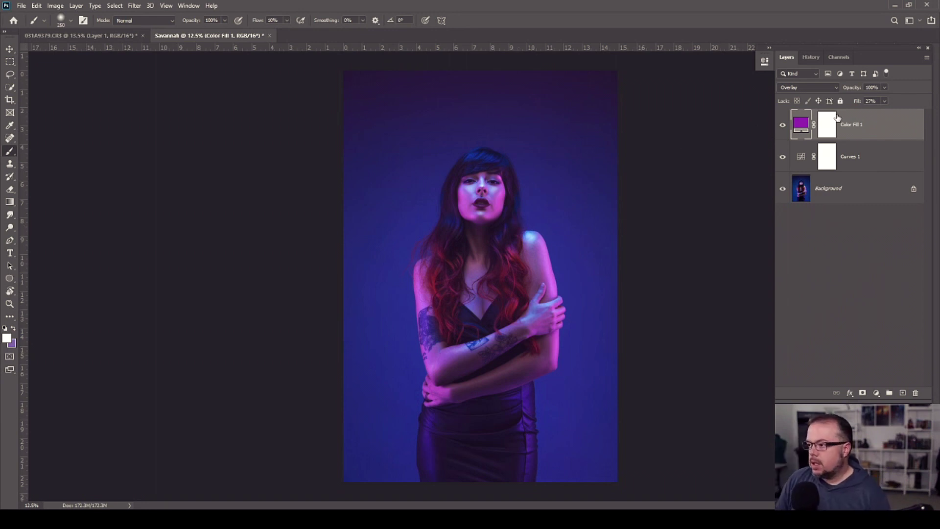
click(826, 126)
click(807, 87)
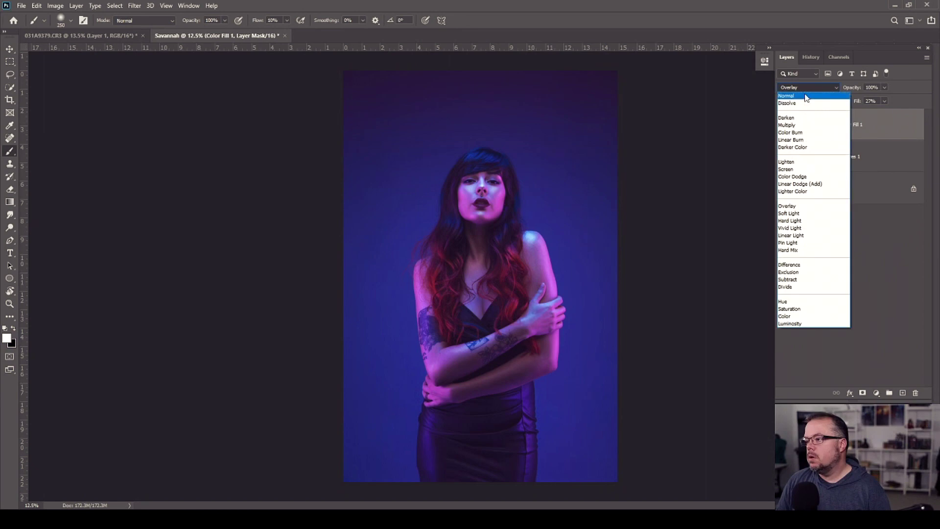
click(801, 214)
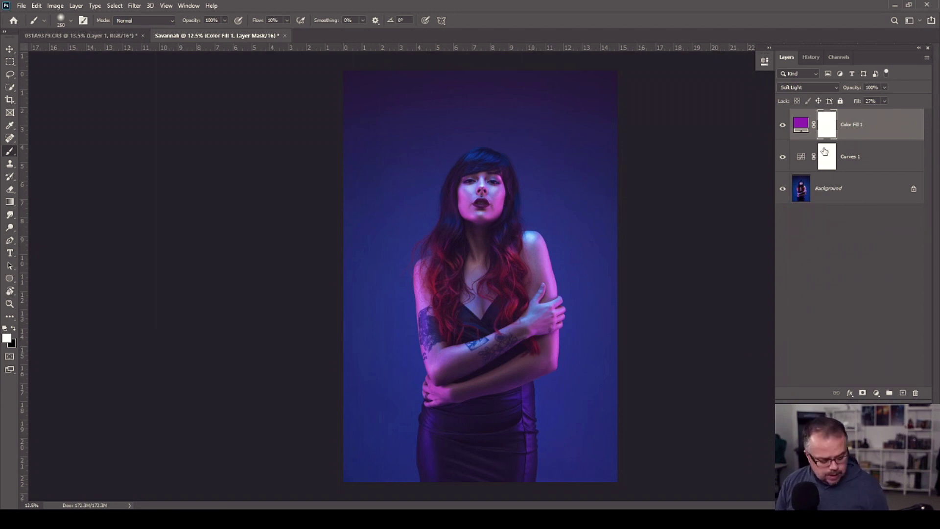
- Set up the Brush tool for masking the woman's face, with 5% flow and a 200-pixel size
key(z)
click(482, 171)
click(494, 181)
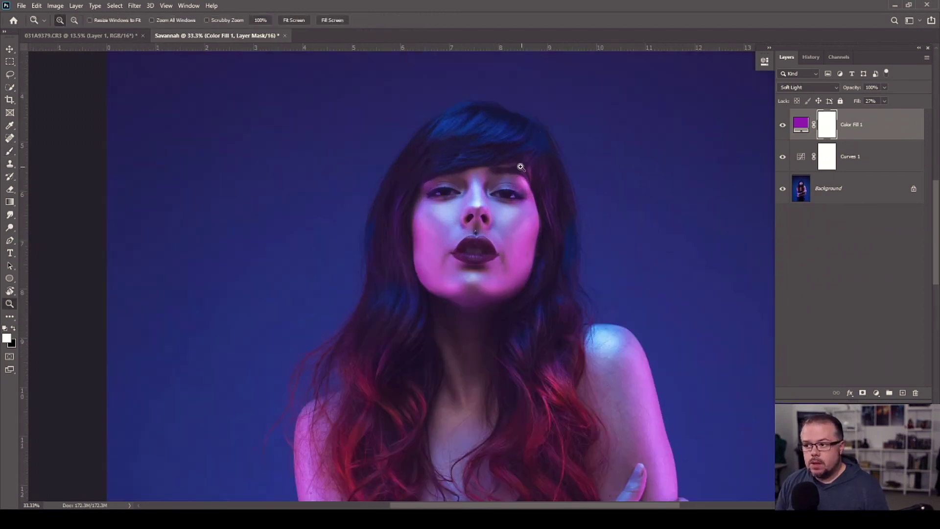
key(b)
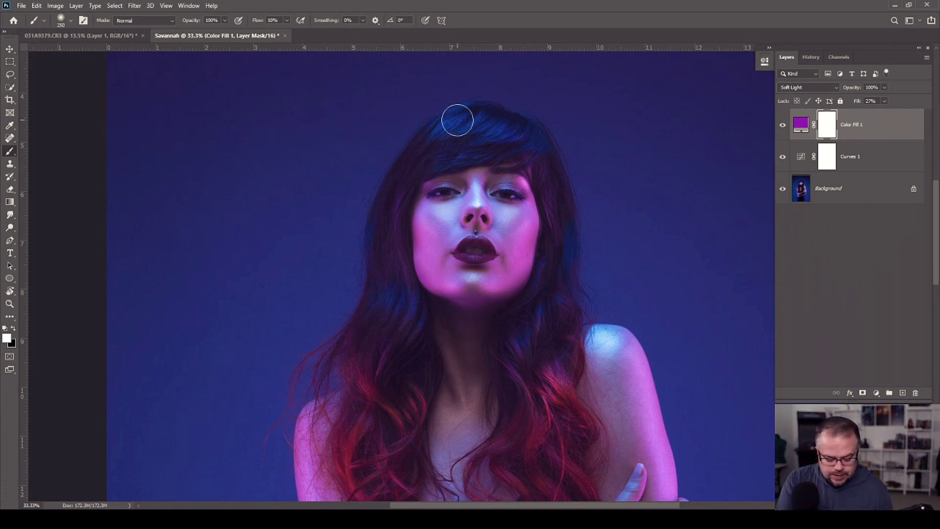
key(shift+0)
key(shift+5)
key(bracketright)
key(bracketright)
key(bracketright)
key(bracketright)
key(bracketleft)
key(bracketleft)
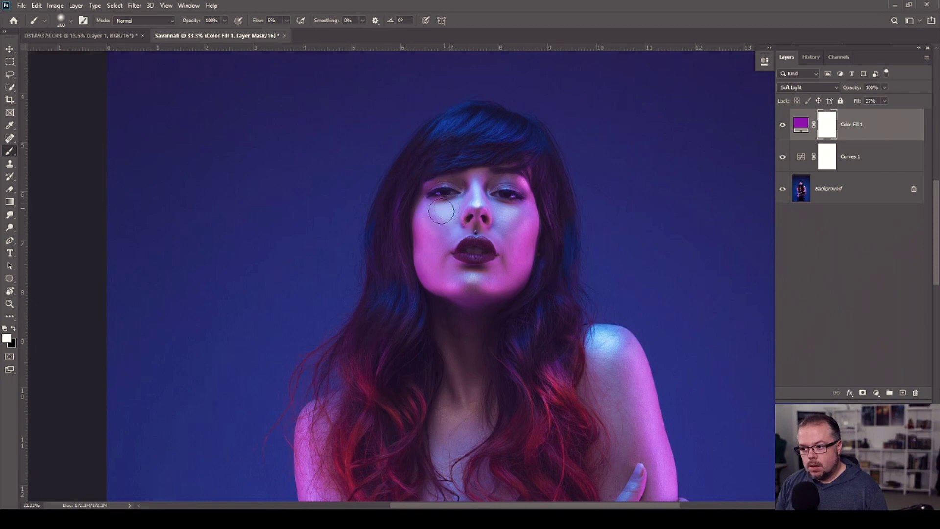
- Paint black on the purple fill layer's mask over the woman's cheeks and nose, with the brush at about 200 to 250 pixels
key(x)
key(bracketright)
mouse_move(434, 193)
mouse_down()
mouse_move(450, 218)
mouse_move(453, 205)
mouse_move(445, 215)
mouse_move(514, 223)
mouse_up()
key(bracketleft)
drag(450, 211, 475, 189)
key(bracketleft)
key(bracketleft)
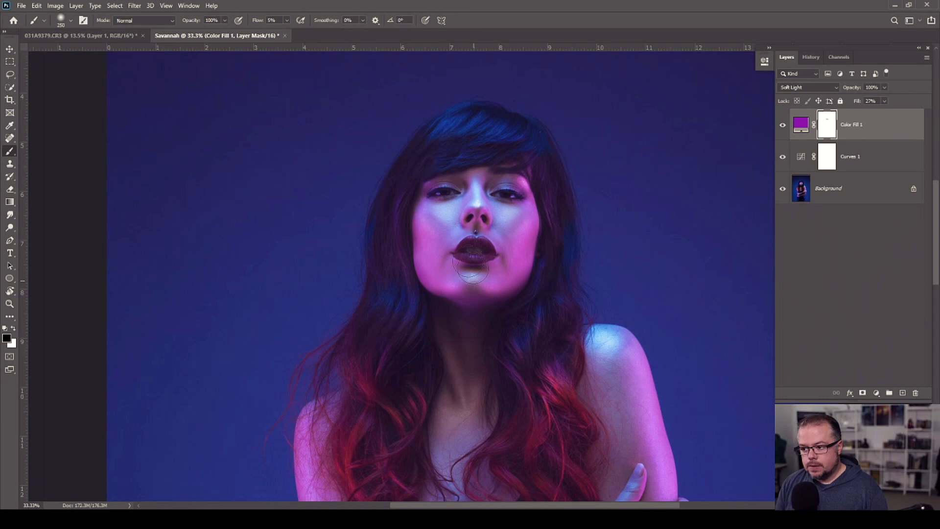
- Extend the black painting on the purple fill's mask over the lower face and the blue-lit hair, using a 200 to 250 pixel brush
key(bracketright)
key(bracketright)
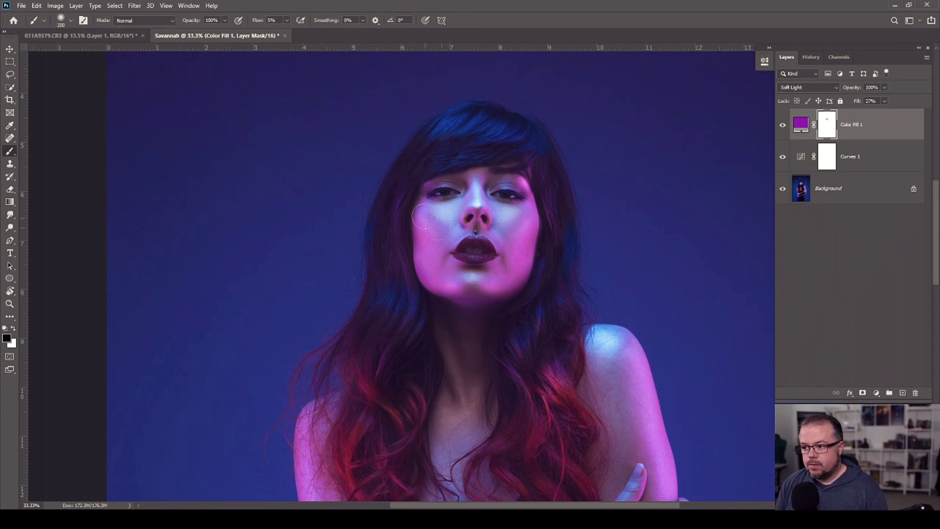
key(bracketright)
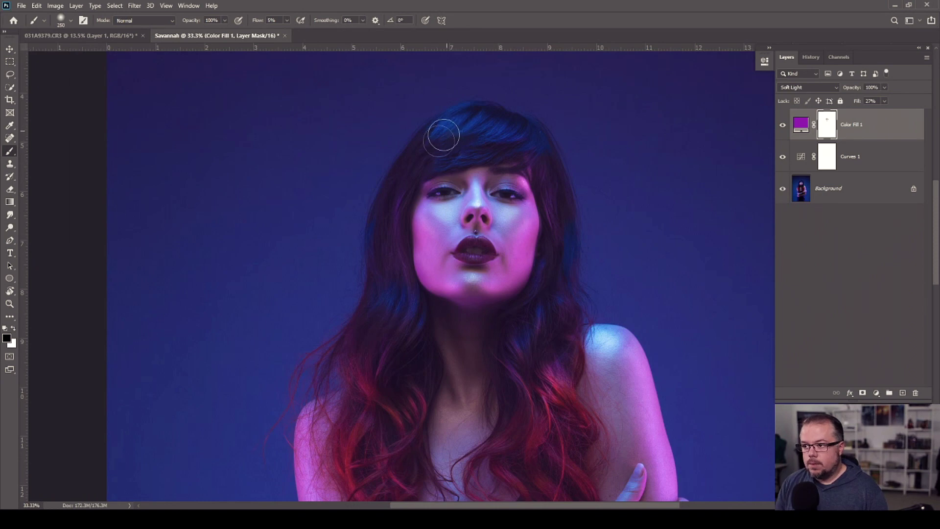
key(bracketleft)
key(bracketleft)
key(bracketright)
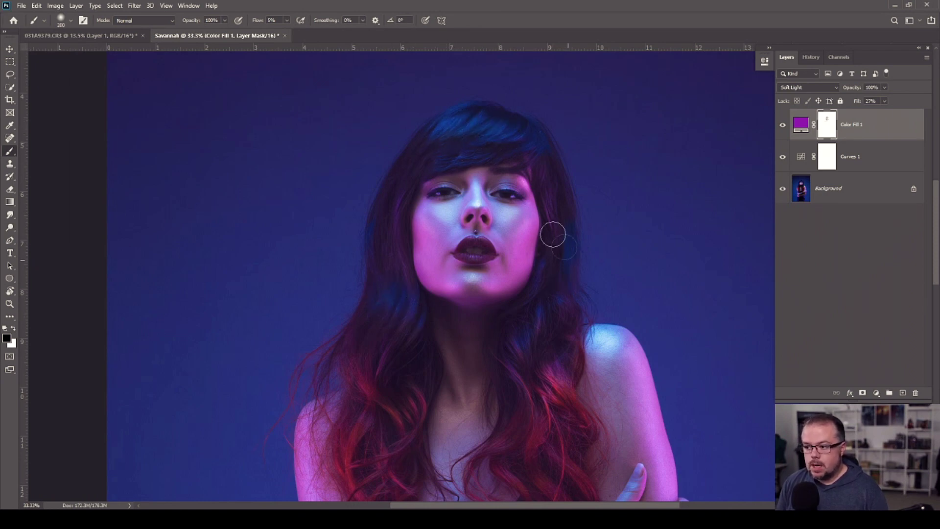
mouse_move(568, 245)
mouse_down()
mouse_move(483, 242)
mouse_move(453, 247)
mouse_up()
key(bracketright)
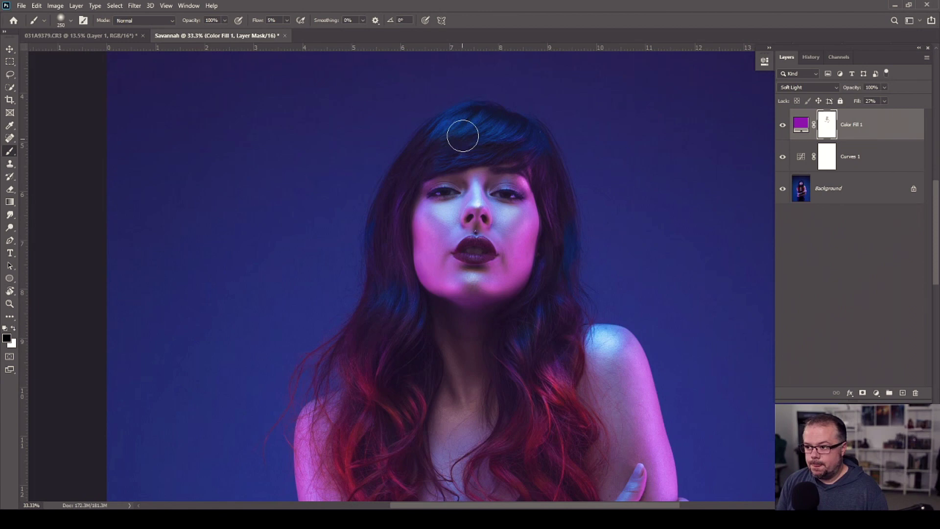
- Compare the face with the purple fill layer's mask disabled and enabled, and leave the mask enabled
key(ctrl+minus)
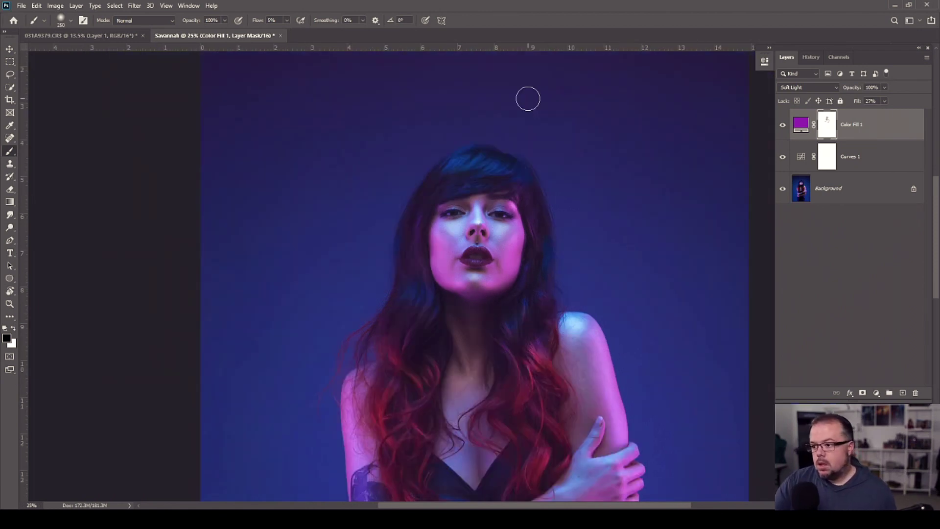
shift+click(826, 132)
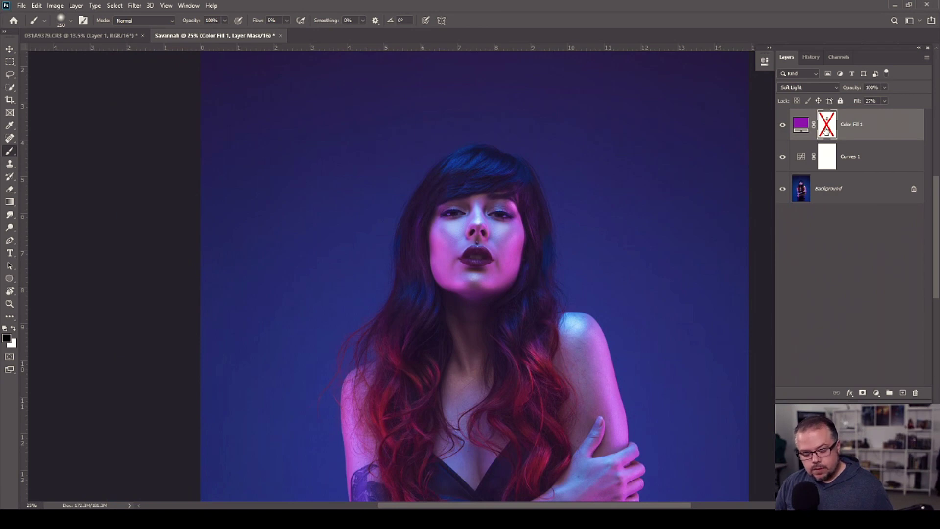
key(z)
click(466, 189)
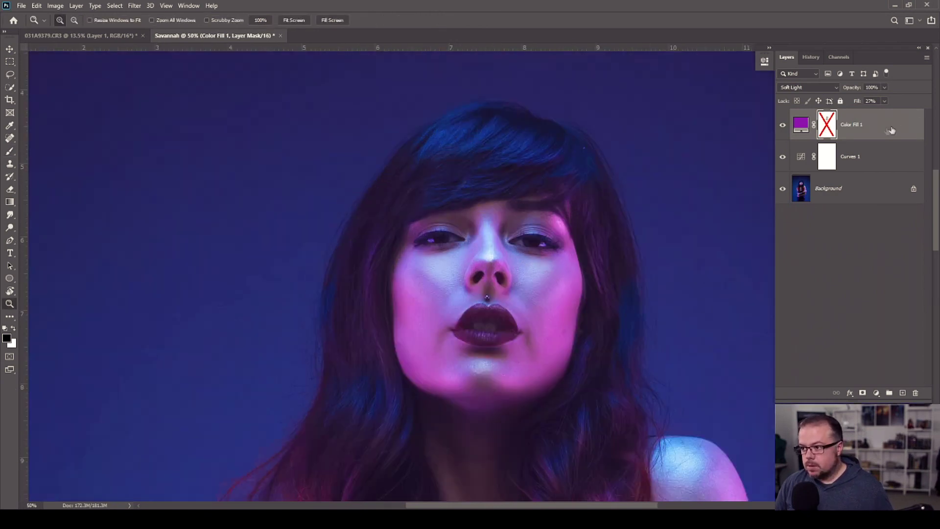
shift+click(826, 129)
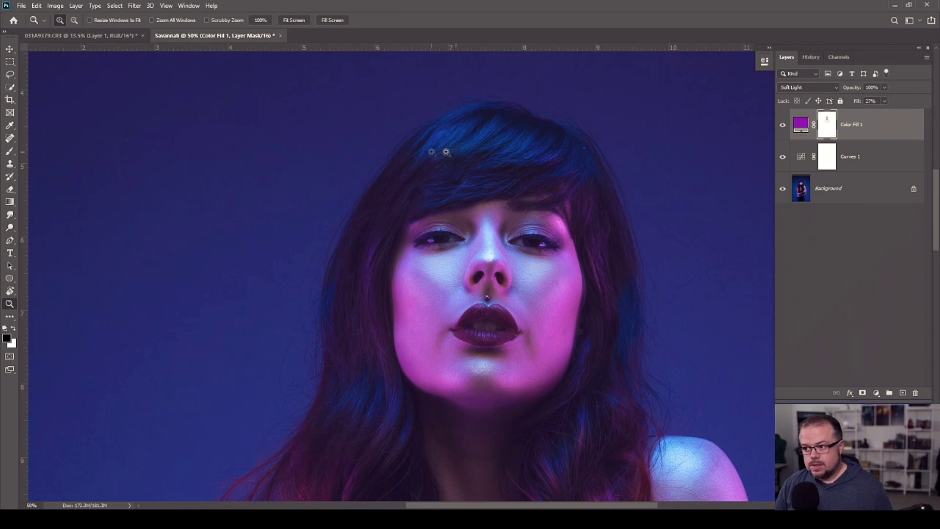
shift+click(831, 123)
shift+click(828, 122)
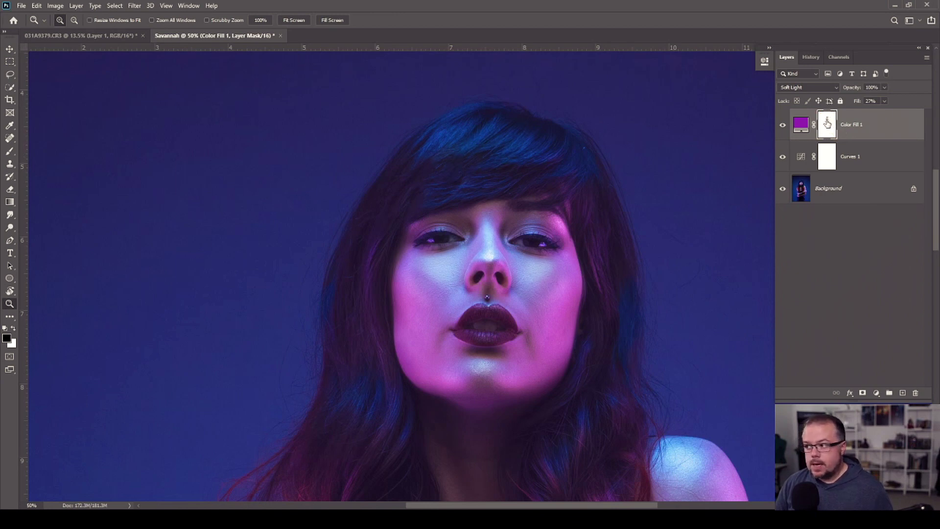
shift+click(827, 123)
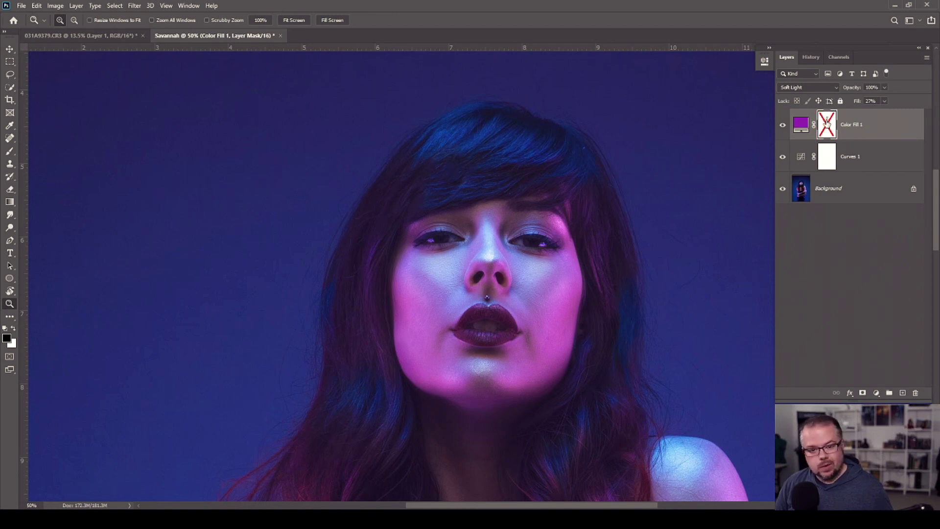
shift+click(827, 123)
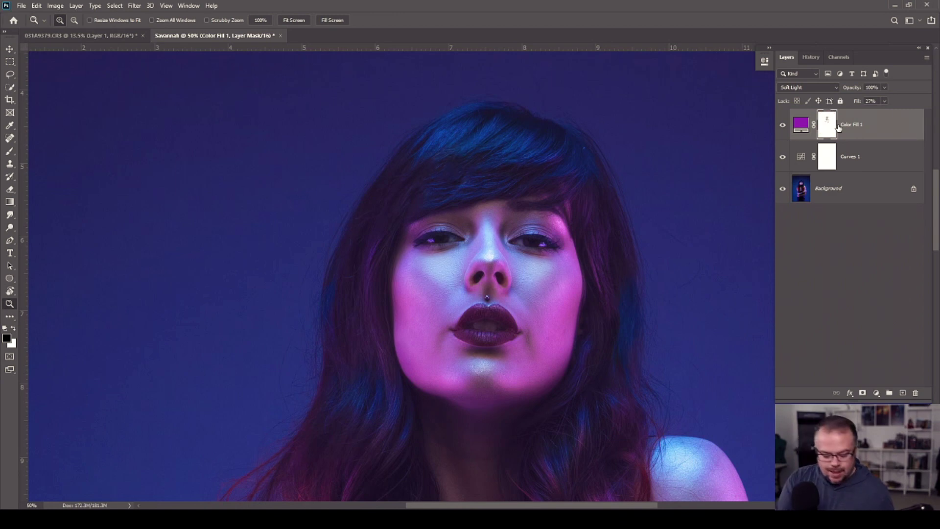
key(ctrl+0)
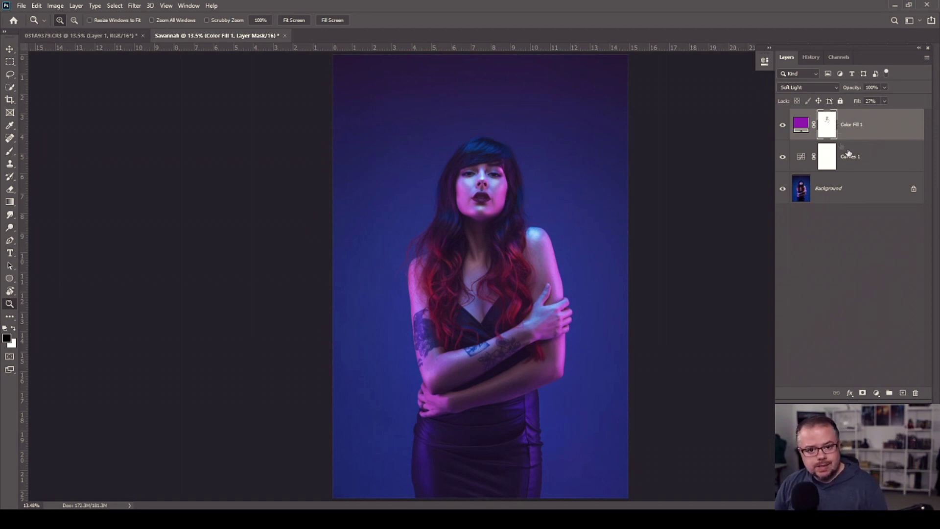
- Add a Brightness/Contrast adjustment layer above the purple fill and set its blend mode to Luminosity
click(876, 392)
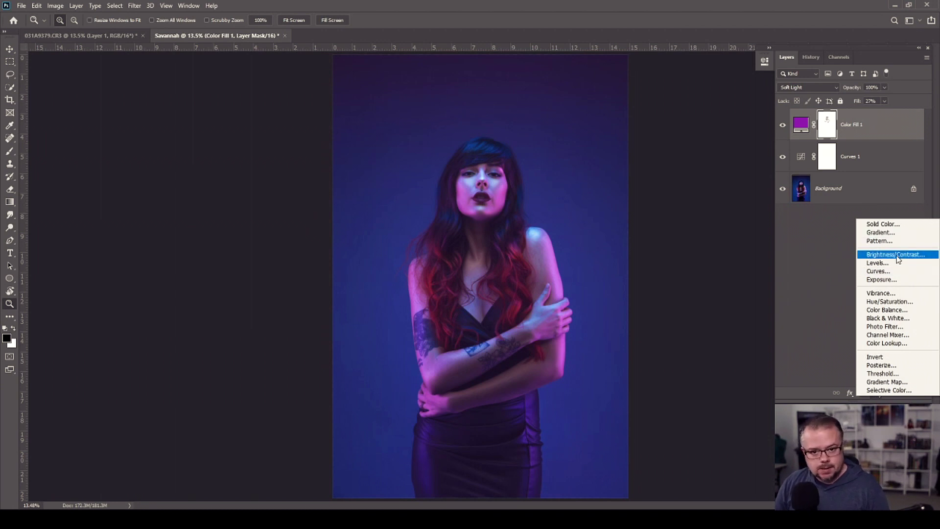
click(898, 255)
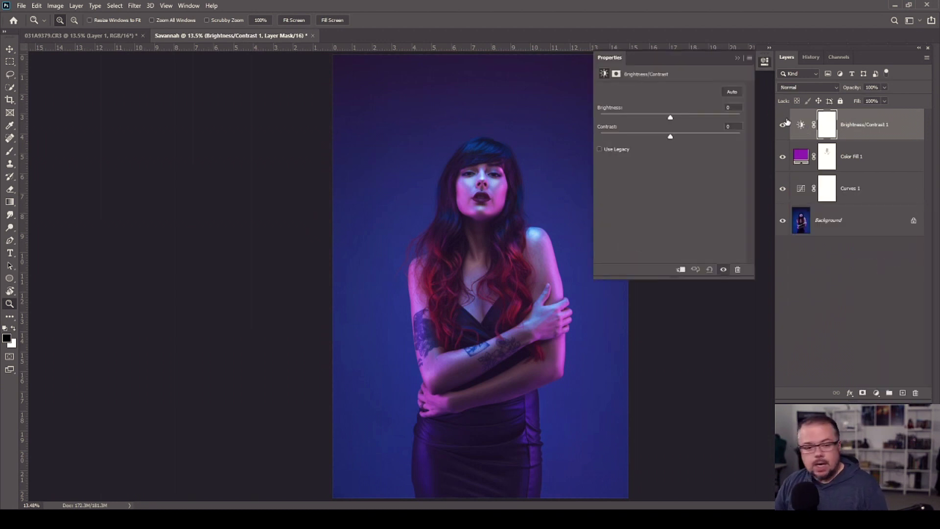
click(803, 87)
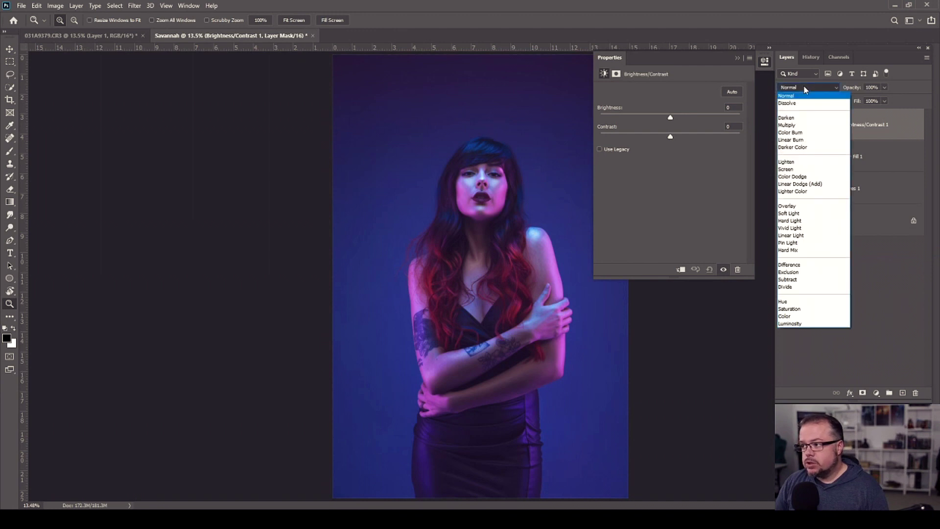
click(793, 324)
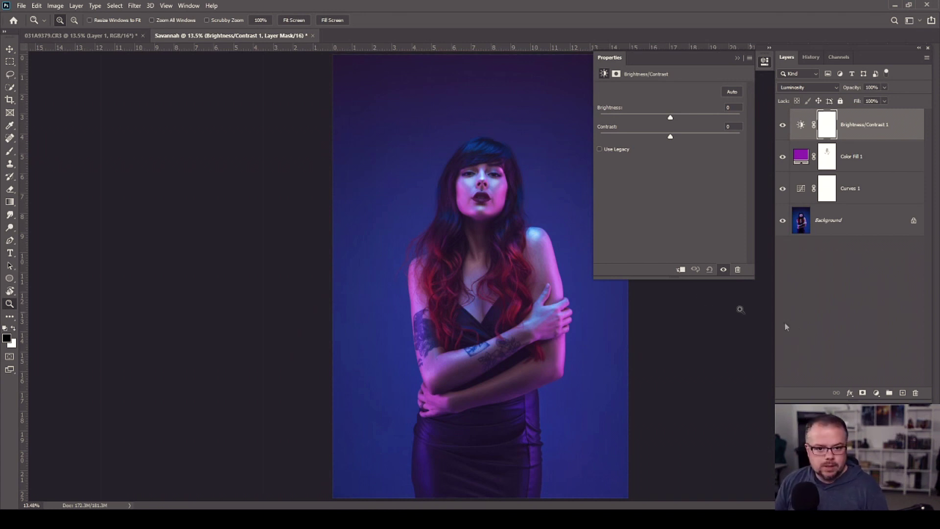
- Set the Brightness/Contrast adjustment to a contrast of 24 and a brightness of 13
drag(670, 137, 687, 138)
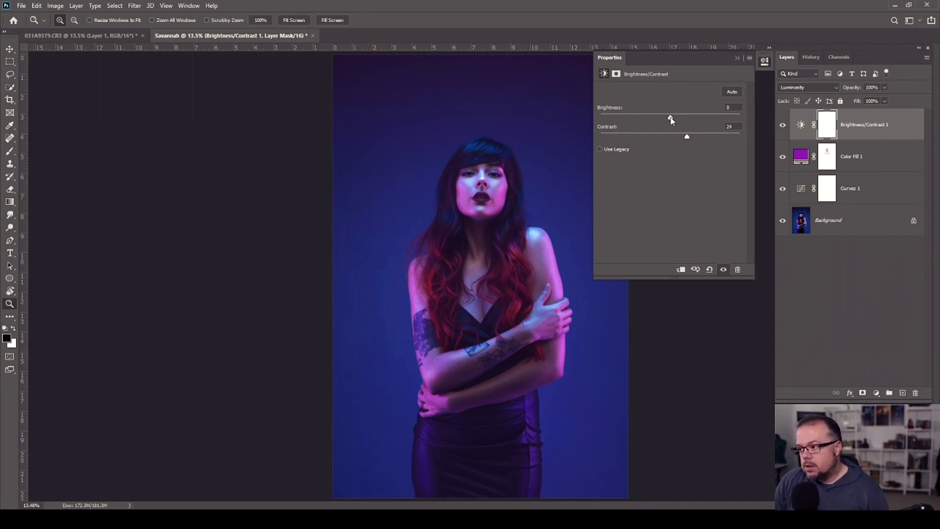
drag(671, 120, 677, 119)
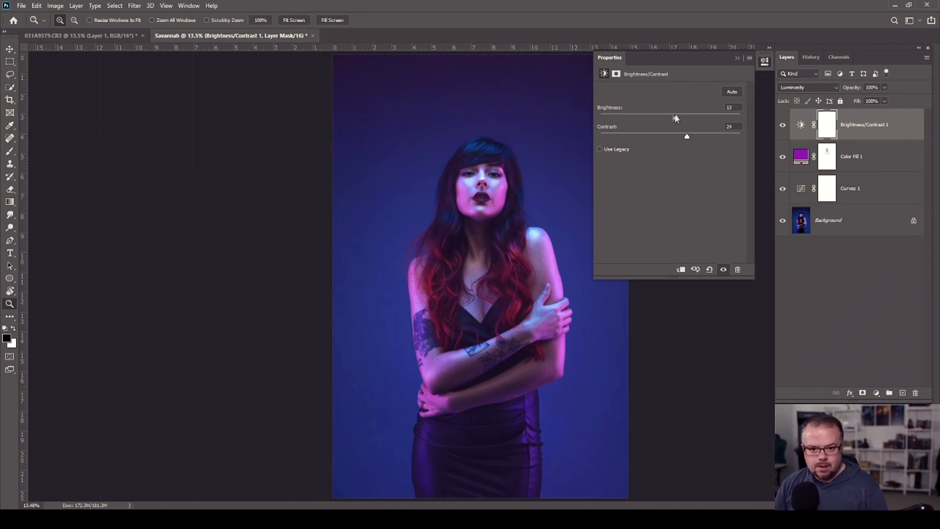
click(734, 57)
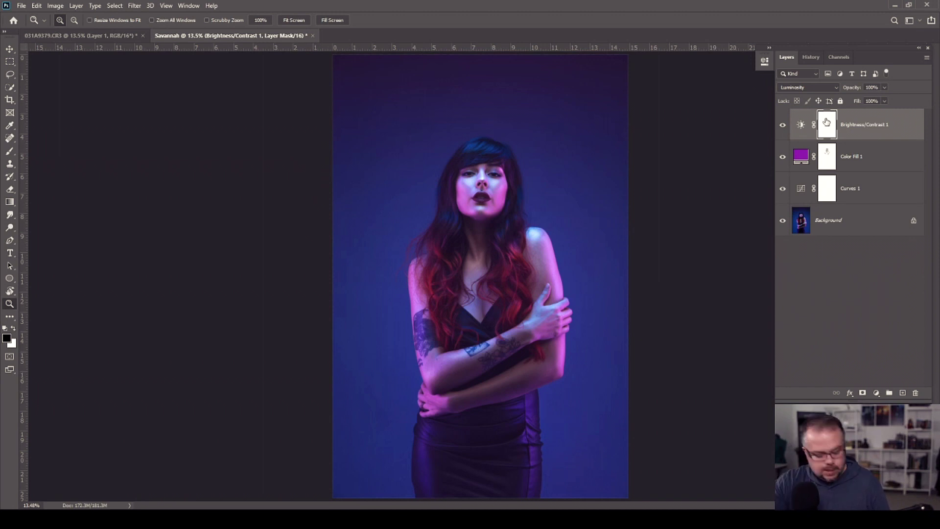
- Invert the Brightness/Contrast layer's mask to black and set up a white brush at 175 pixels
drag(826, 122, 827, 123)
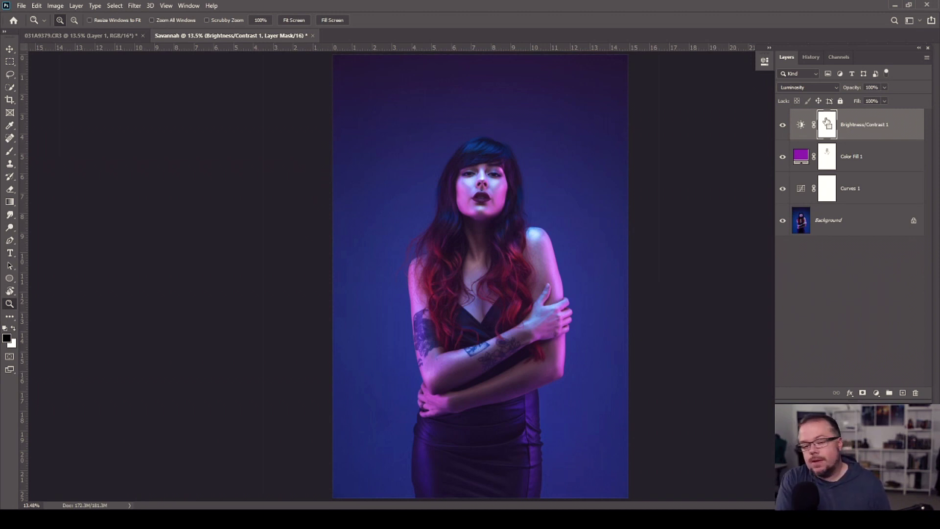
key(ctrl+i)
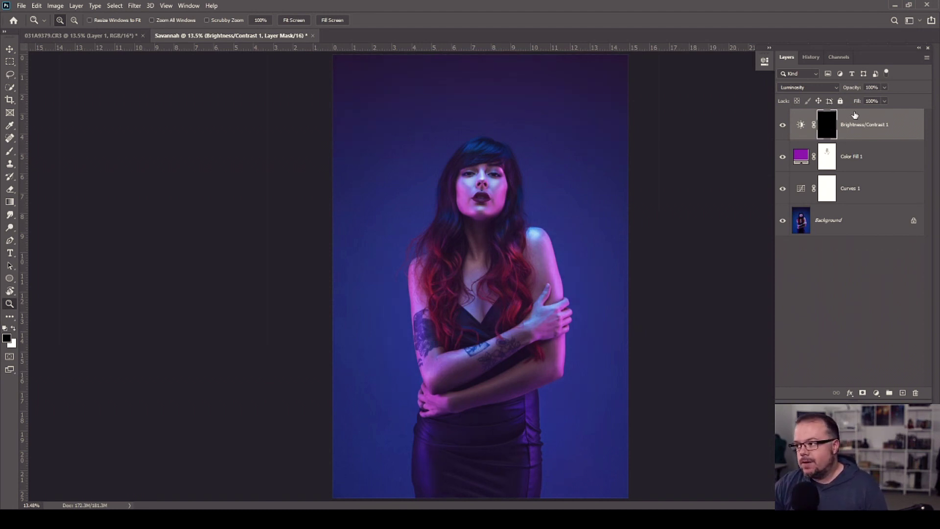
key(b)
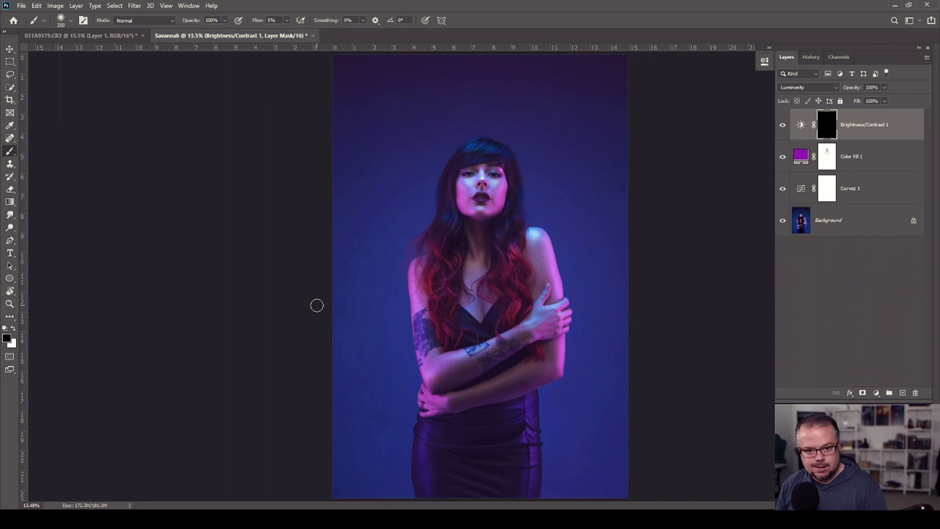
key(x)
key(bracketleft)
key(bracketleft)
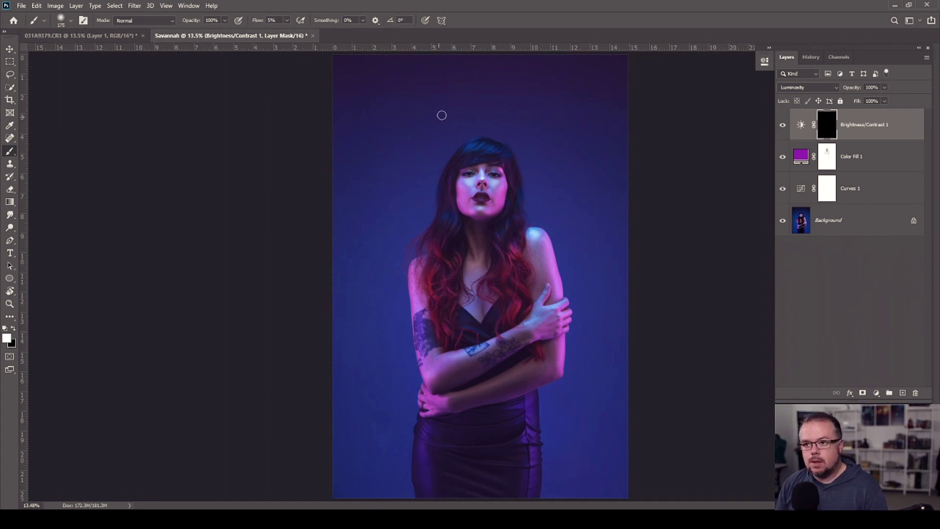
- Paint white on the Brightness/Contrast mask over the woman's face, raising the brush to 250 pixels and the flow from 10% to 30%
key(z)
click(500, 199)
click(500, 203)
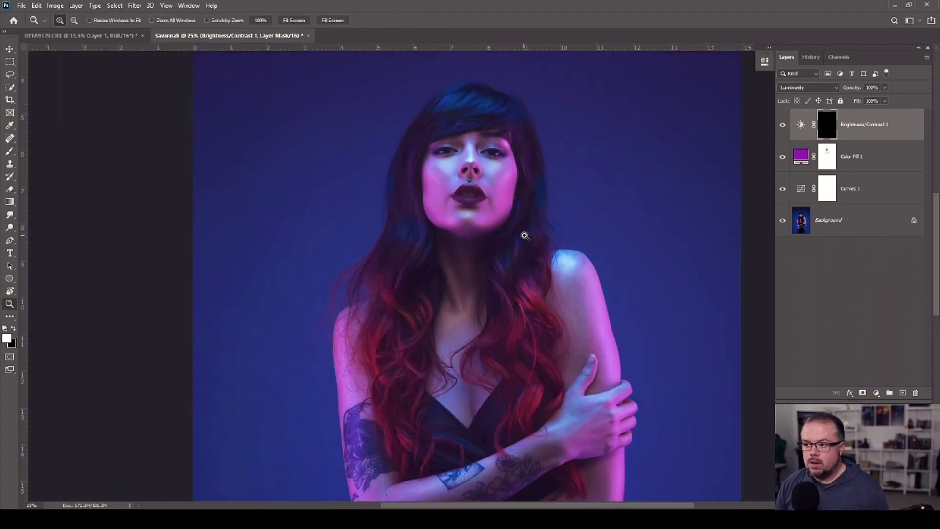
key(b)
key(shift+1)
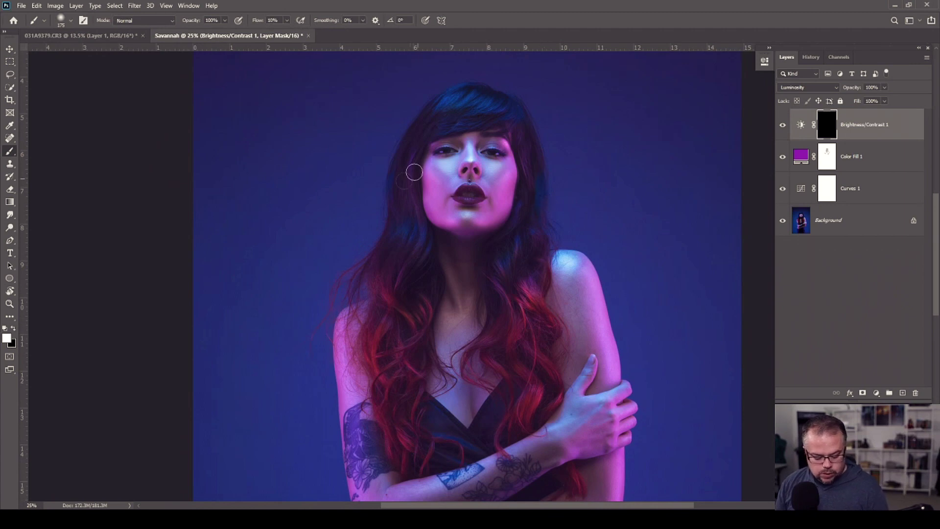
key(bracketright)
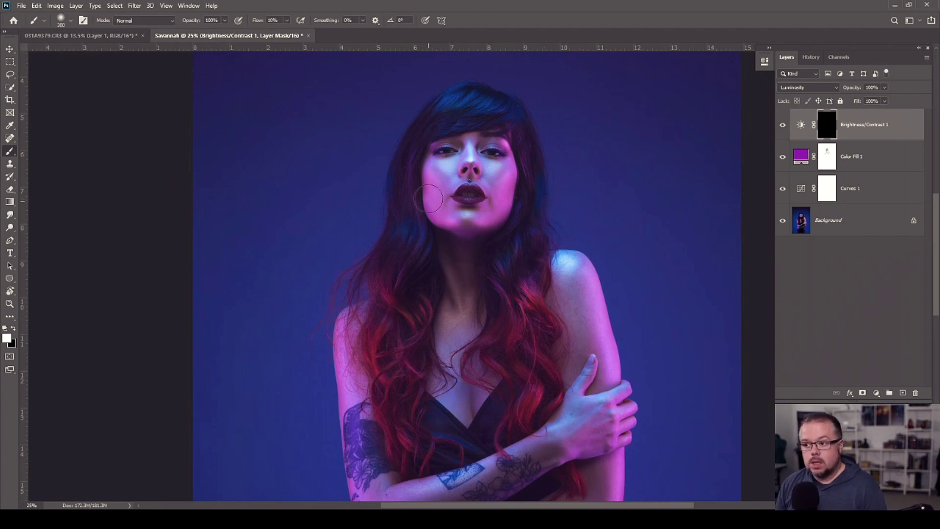
key(bracketright)
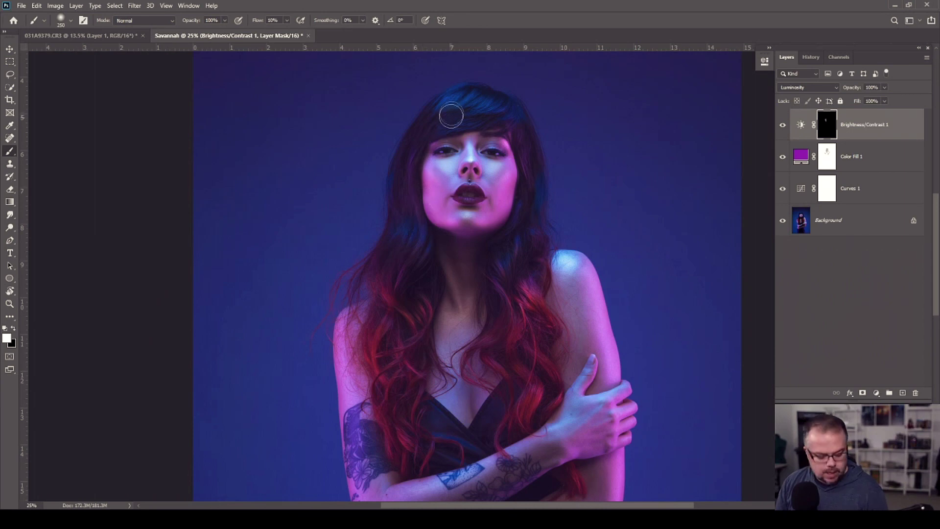
key(shift+3)
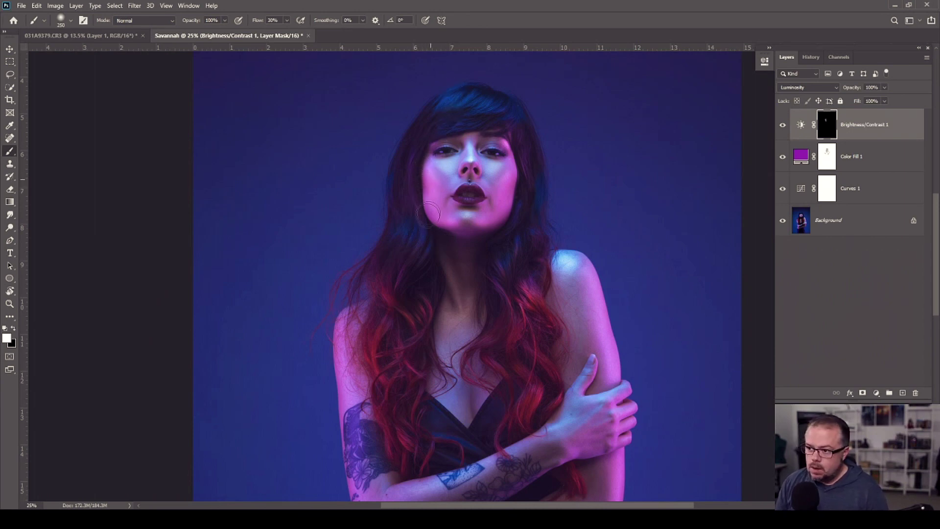
mouse_move(436, 258)
mouse_down()
mouse_move(424, 293)
mouse_move(491, 264)
mouse_move(508, 228)
mouse_move(517, 188)
mouse_move(480, 132)
mouse_move(454, 147)
mouse_move(485, 149)
mouse_move(485, 182)
mouse_up()
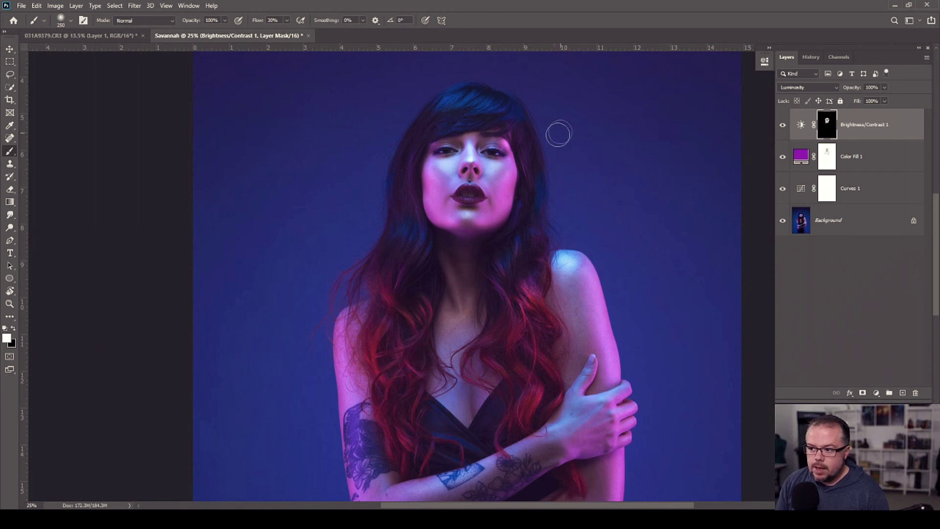
- Refine the white mask area along the edge of the jaw with a 90-pixel brush at 100% flow
key(shift+0)
key(bracketleft)
key(bracketleft)
key(bracketleft)
key(bracketleft)
key(bracketleft)
key(bracketleft)
key(bracketleft)
key(bracketleft)
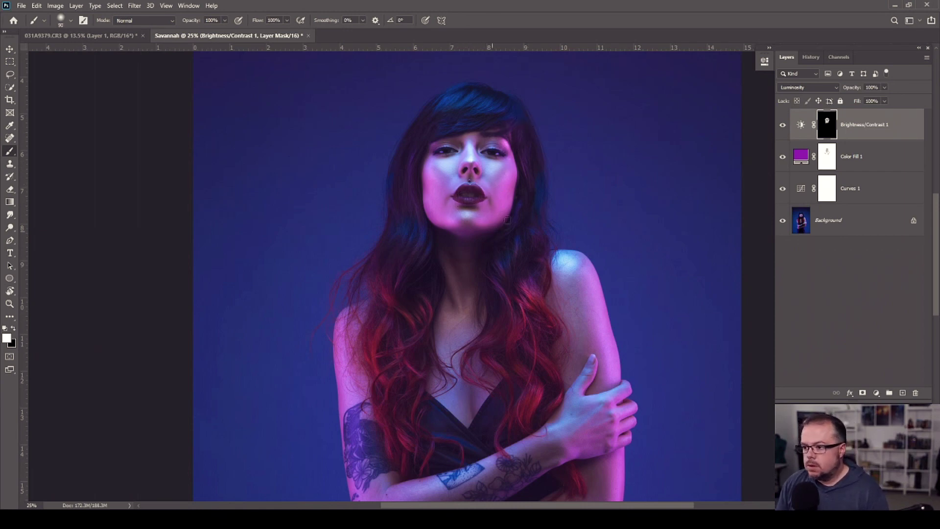
- Paint the Brightness/Contrast mask white around the other side of the jaw and the neck, enlarging the brush from 200 to 300 pixels
key(bracketright)
key(bracketright)
key(bracketright)
key(bracketright)
key(bracketright)
key(bracketright)
key(bracketright)
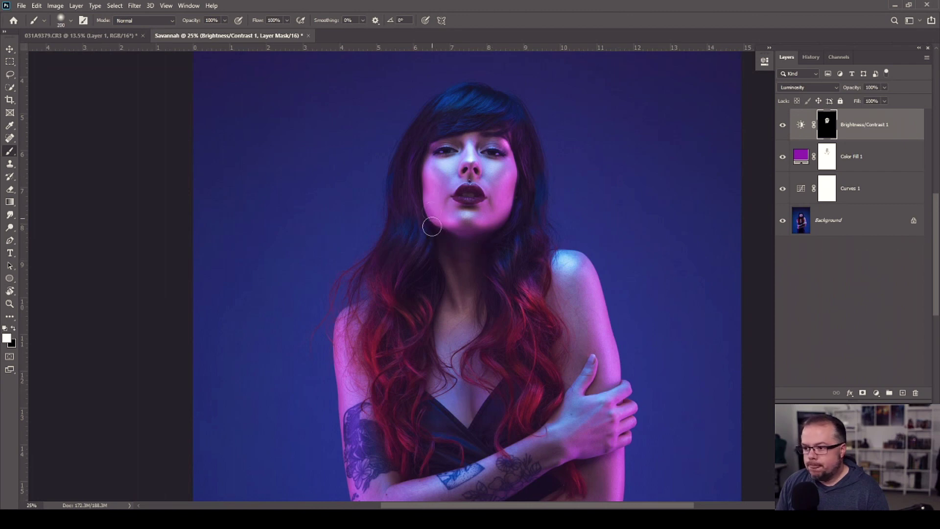
key(bracketright)
key(bracketright)
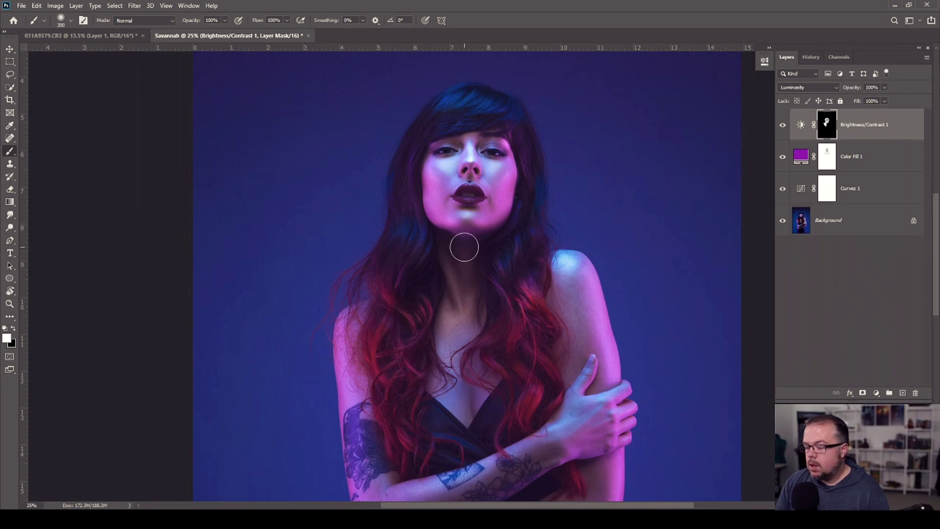
- Set the Brightness/Contrast layer's blend mode to Normal
click(808, 87)
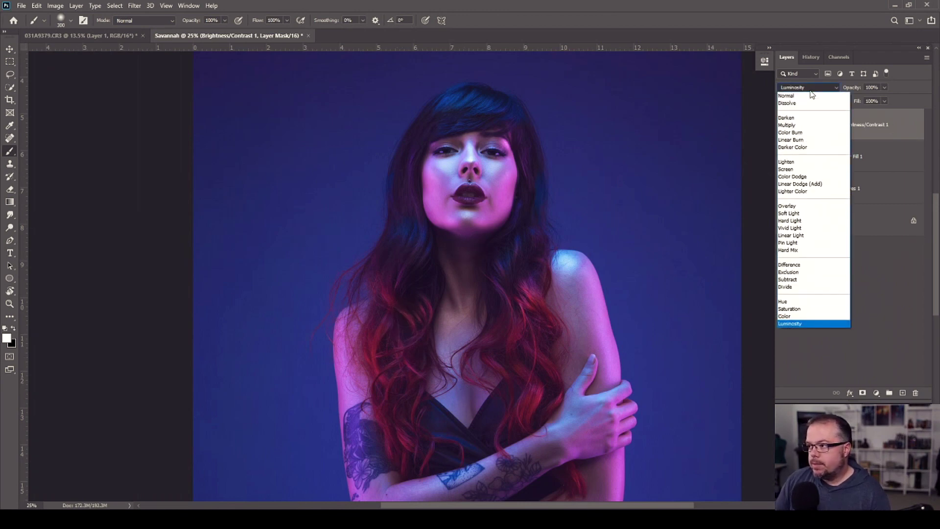
click(809, 93)
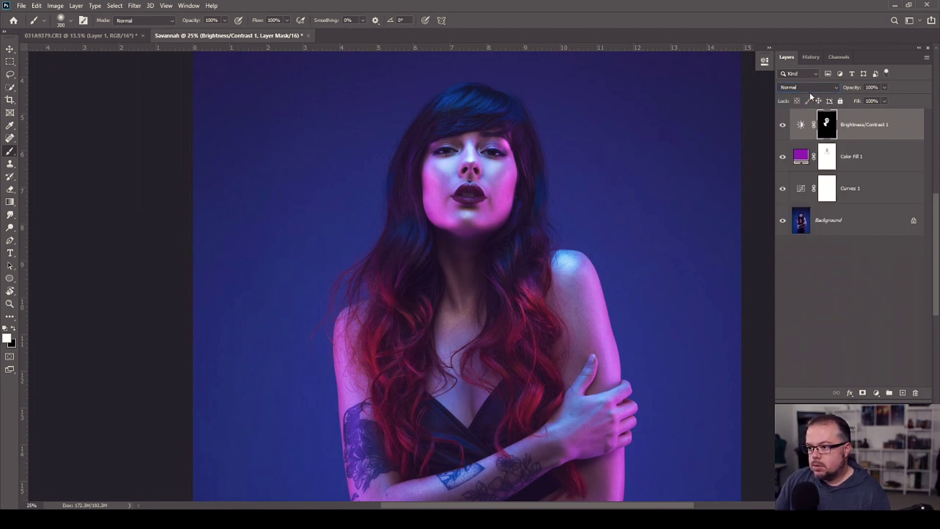
- Adjust the Brightness/Contrast layer's contrast, trying 64 on the whole portrait before settling on 47
double_click(801, 125)
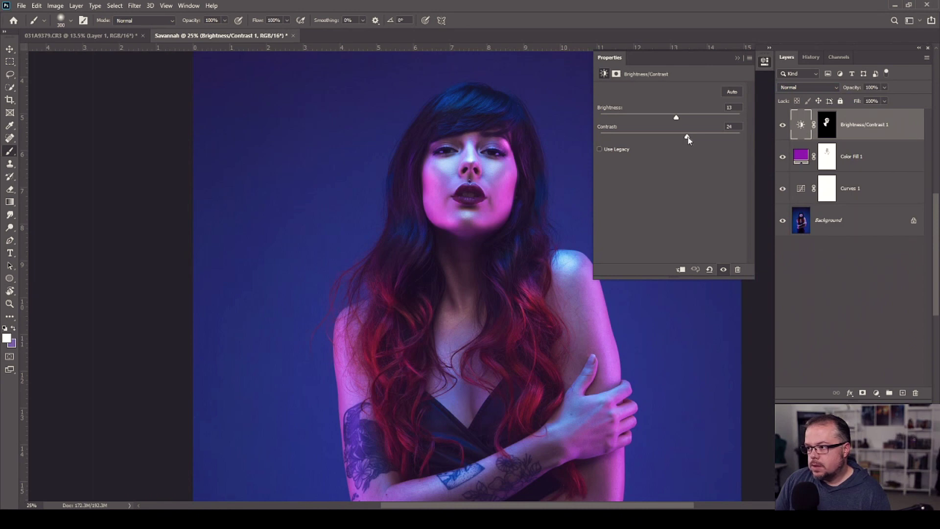
drag(699, 135, 692, 135)
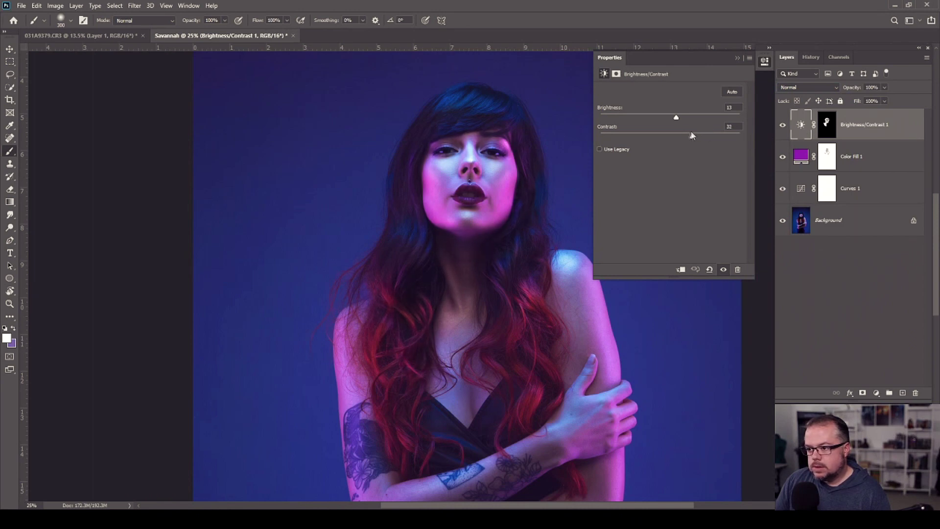
mouse_move(712, 137)
mouse_down()
mouse_move(681, 142)
mouse_move(718, 131)
mouse_up()
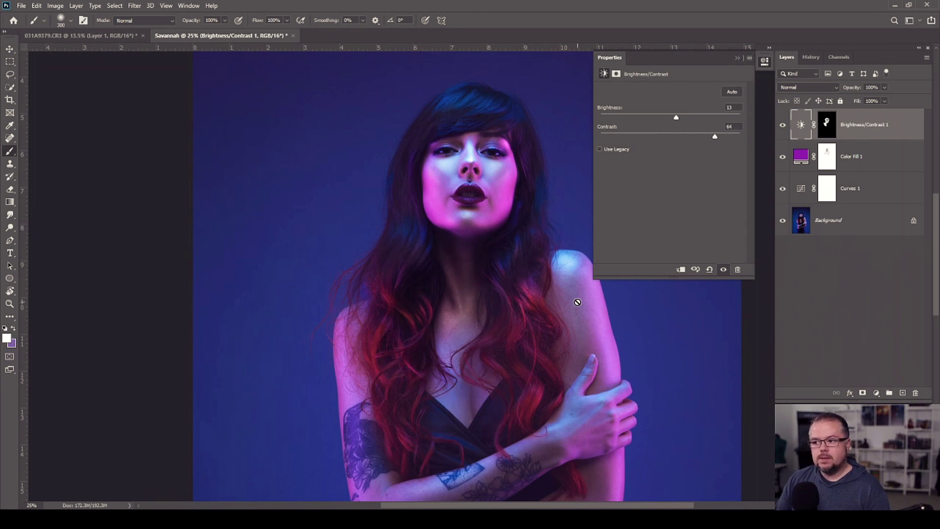
key(ctrl+0)
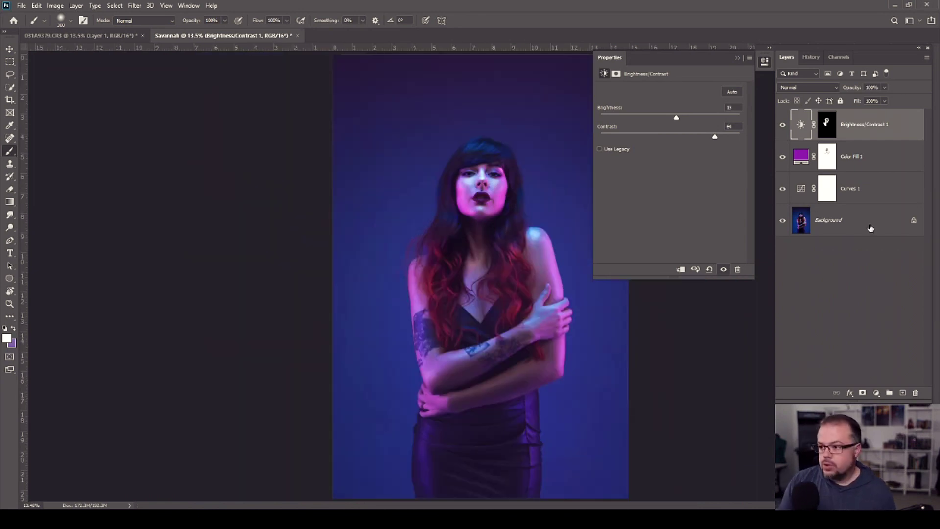
click(739, 59)
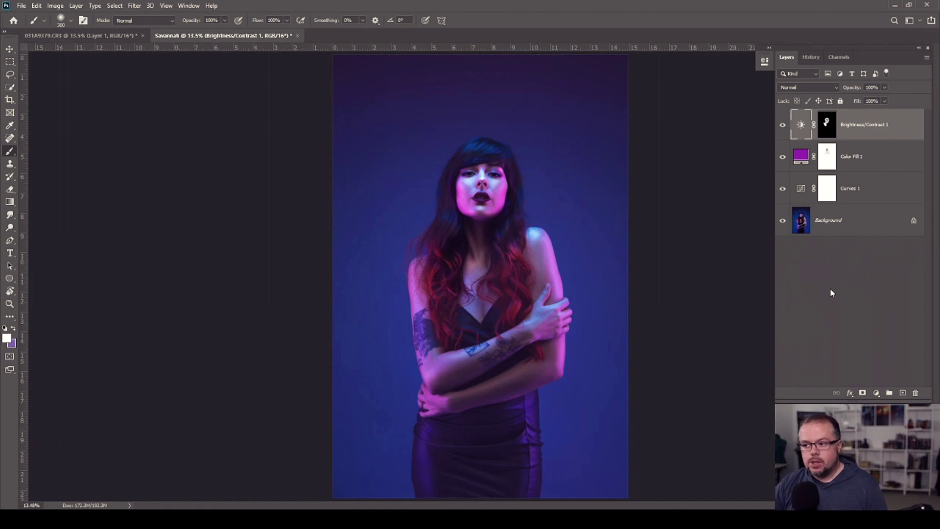
double_click(800, 125)
drag(713, 139, 704, 138)
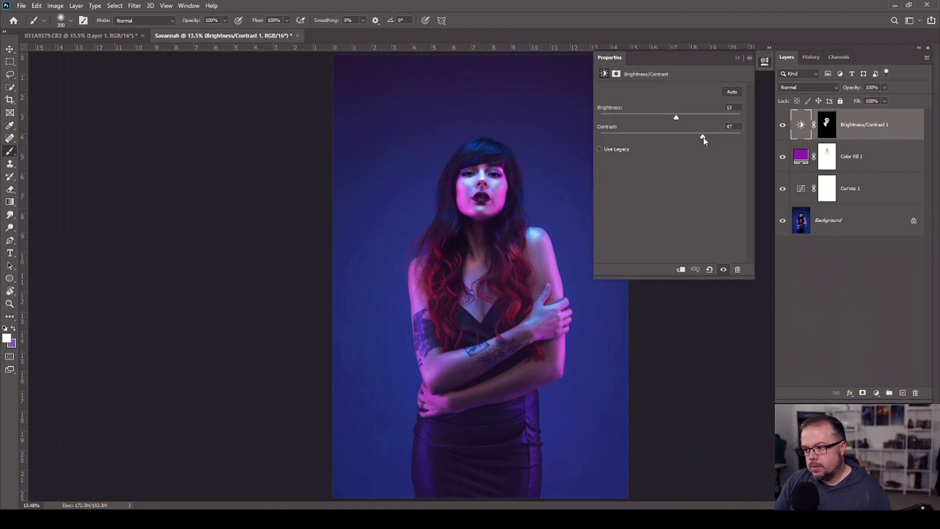
click(735, 58)
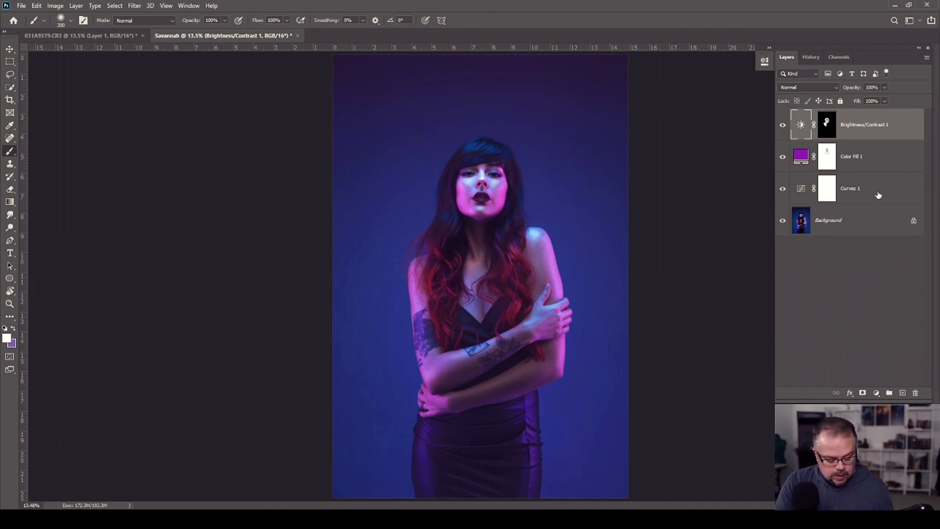
- Stamp all visible layers into a new top layer and apply a High Pass filter with a 4-pixel radius to it
key(ctrl+shift+alt+e)
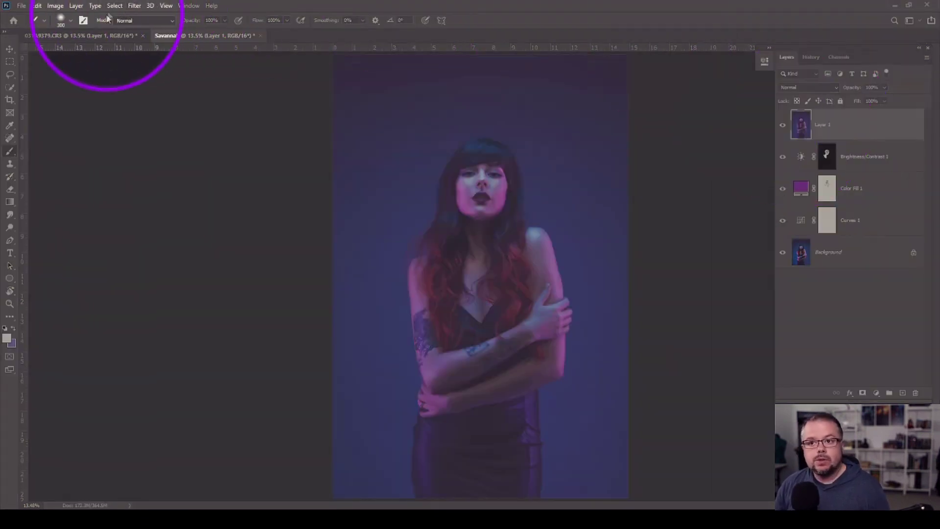
click(134, 5)
mouse_move(169, 200)
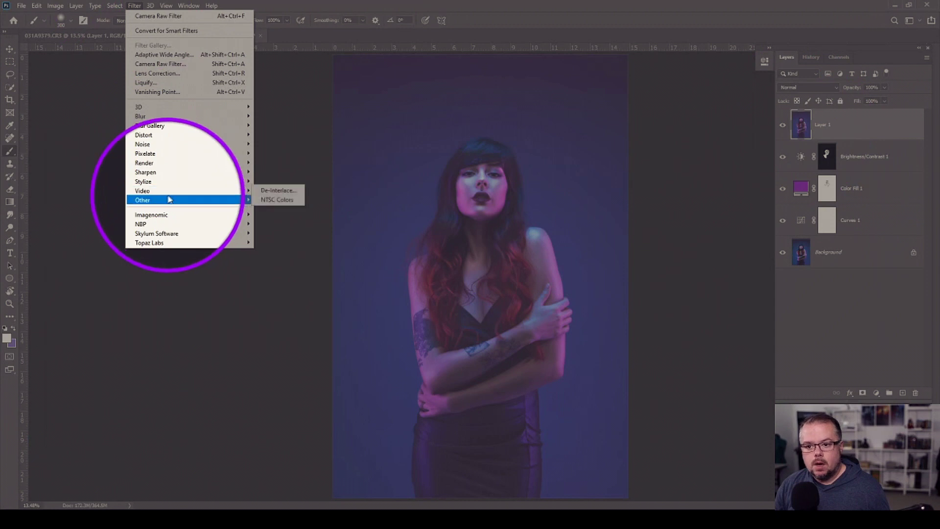
click(269, 208)
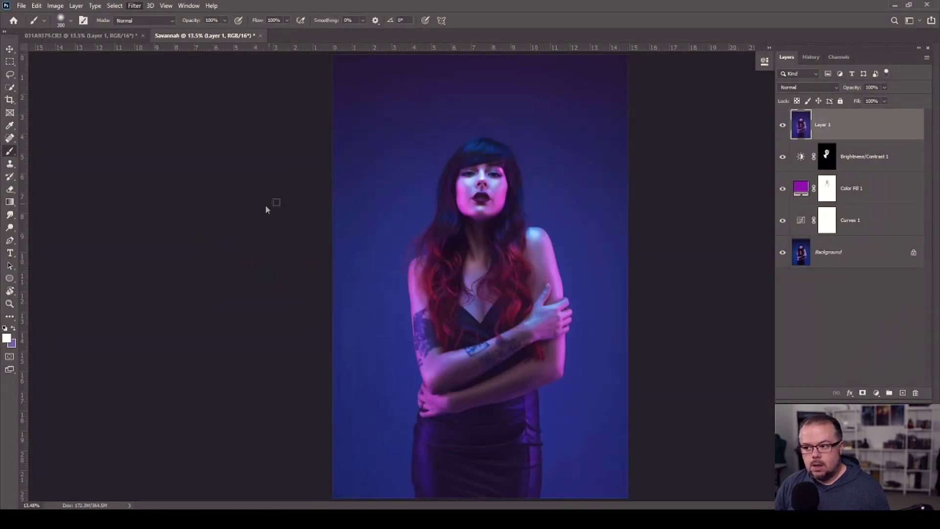
drag(465, 105, 195, 125)
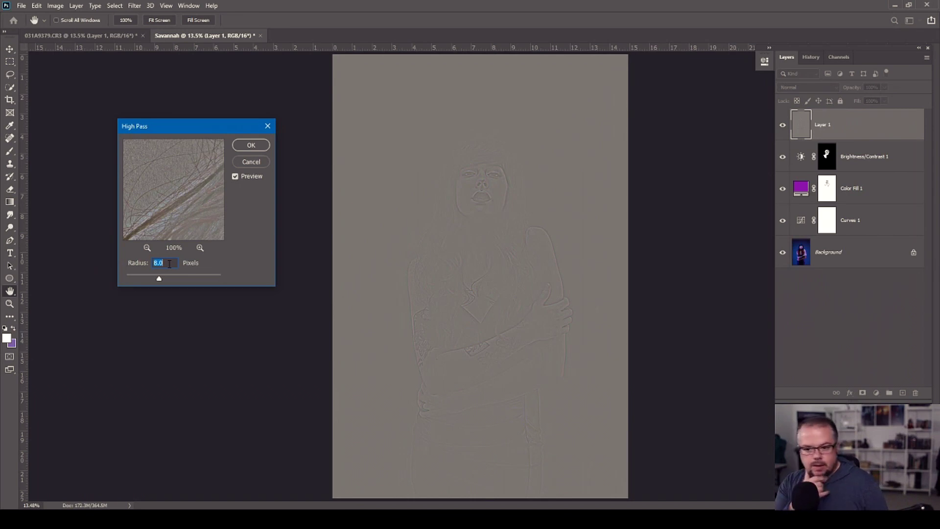
text(4)
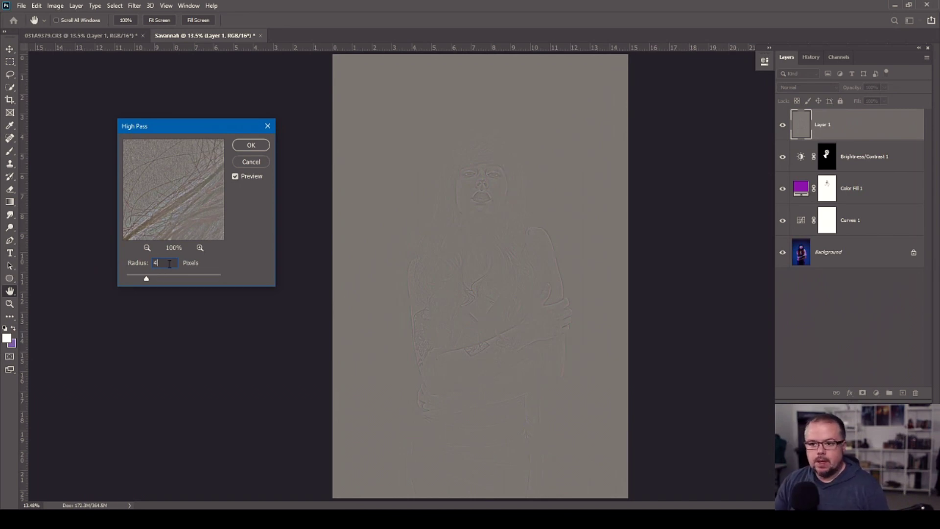
click(251, 145)
- Set the high-pass layer's blend mode to Soft Light and compare the face with and without the sharpening
key(b)
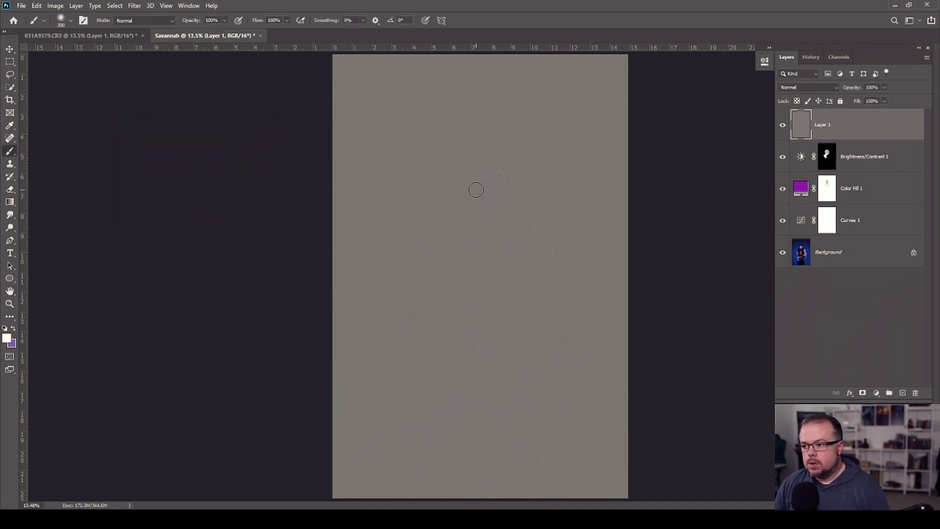
key(z)
drag(476, 189, 470, 193)
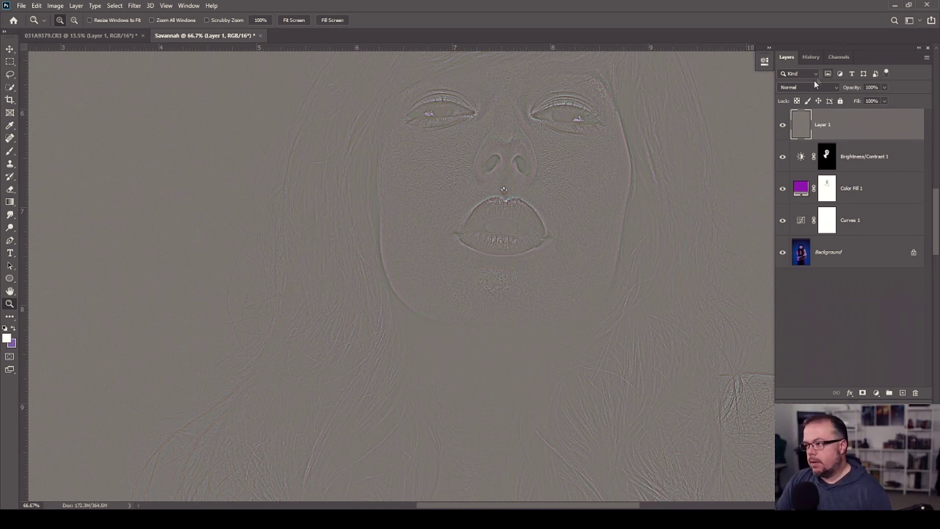
click(797, 87)
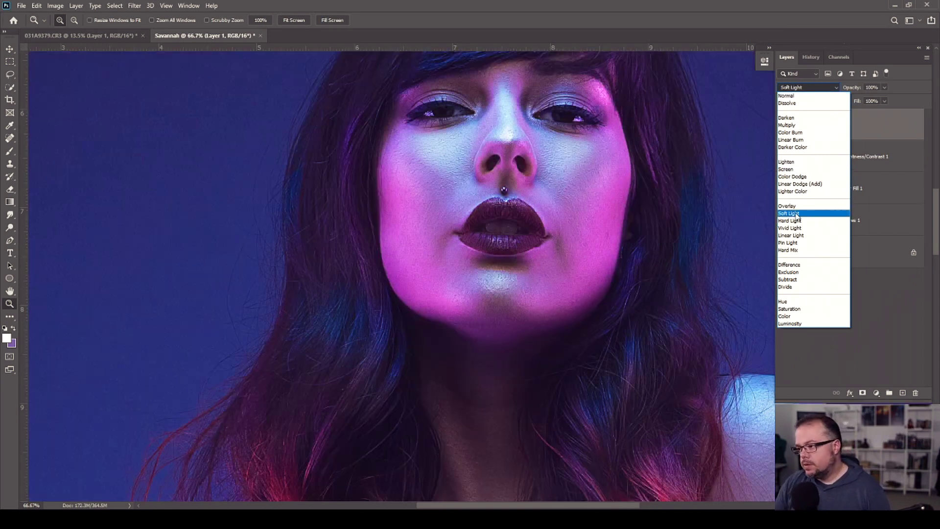
click(794, 214)
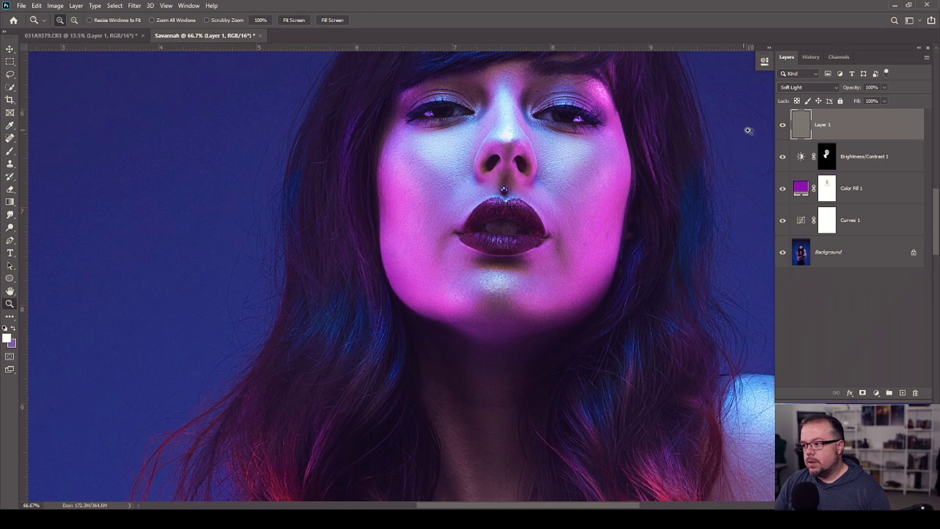
click(783, 128)
click(783, 128)
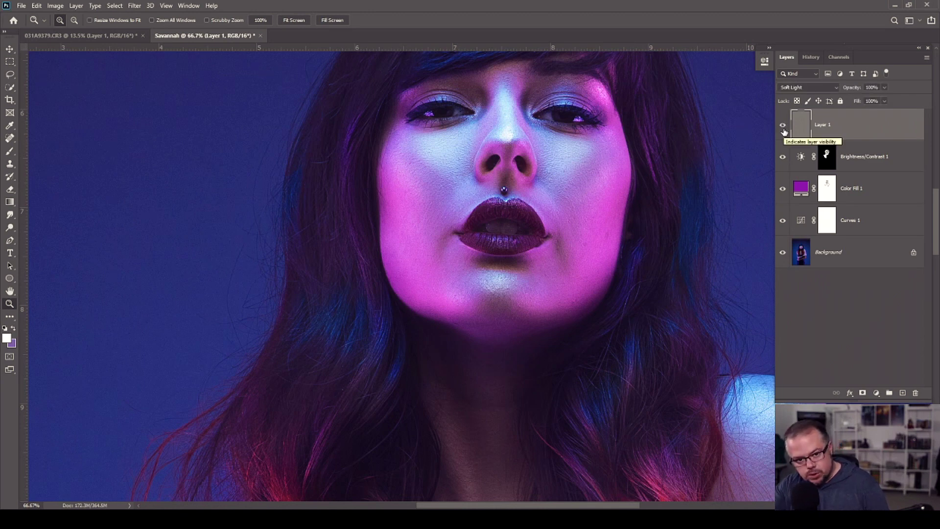
click(783, 128)
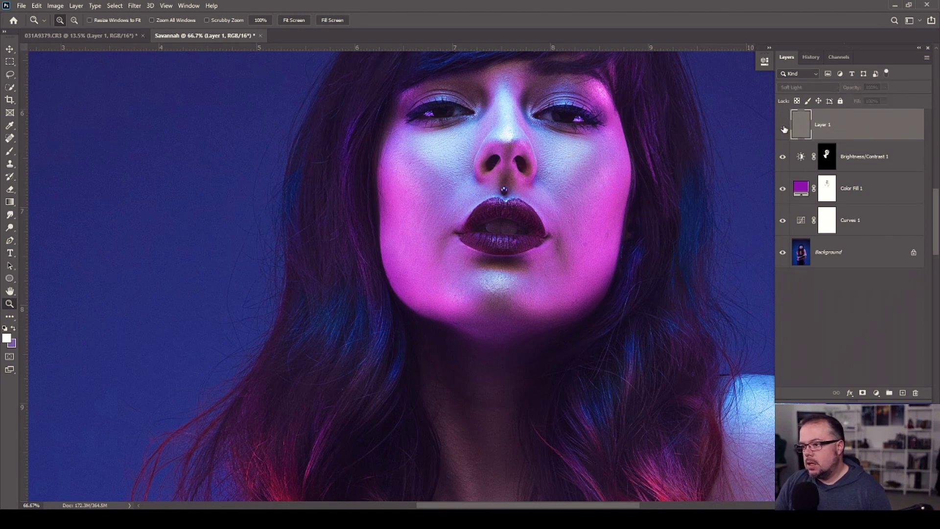
click(783, 128)
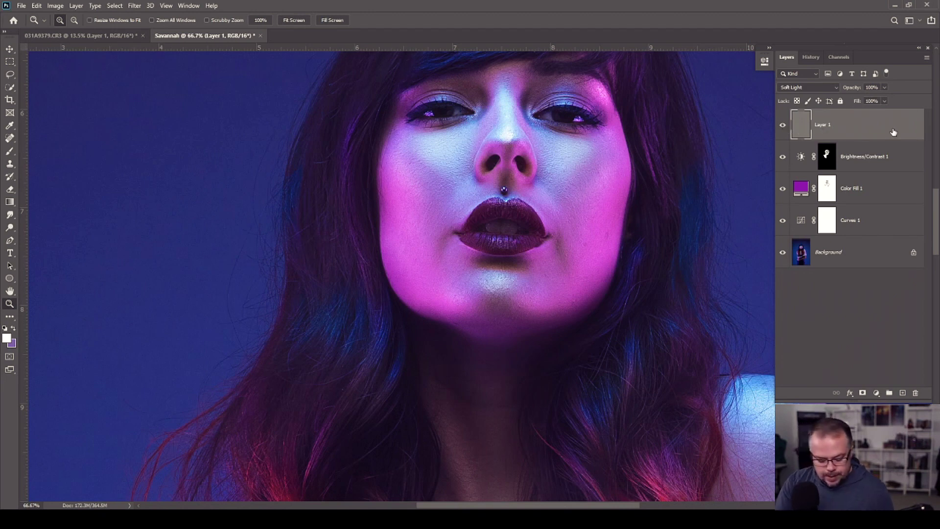
- Stamp all visible layers into another new top layer and open it in the Camera Raw Filter's Basic settings
key(ctrl+0)
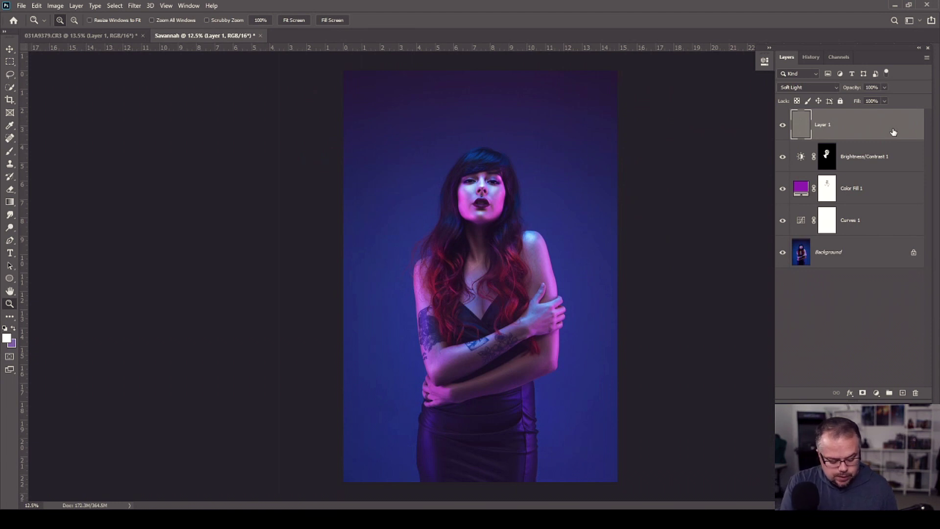
key(ctrl+alt+shift+e)
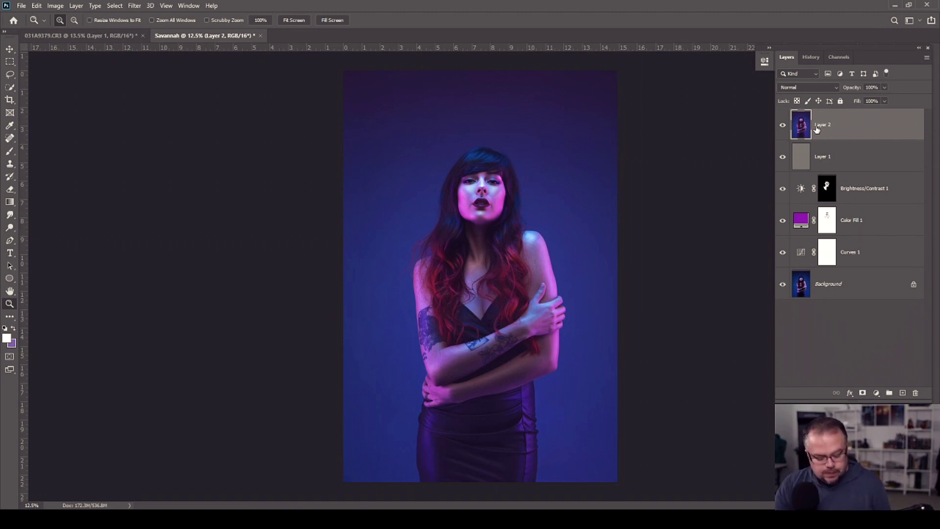
key(ctrl+shift+a)
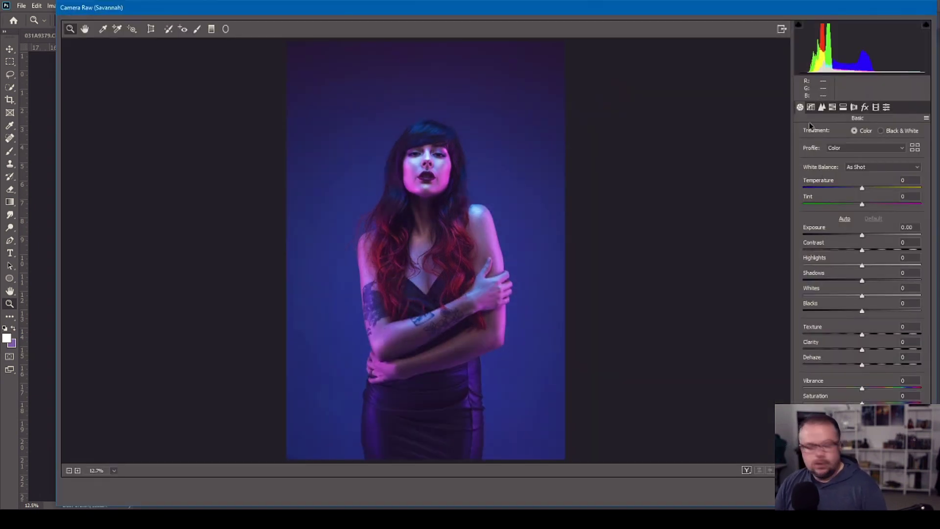
click(821, 106)
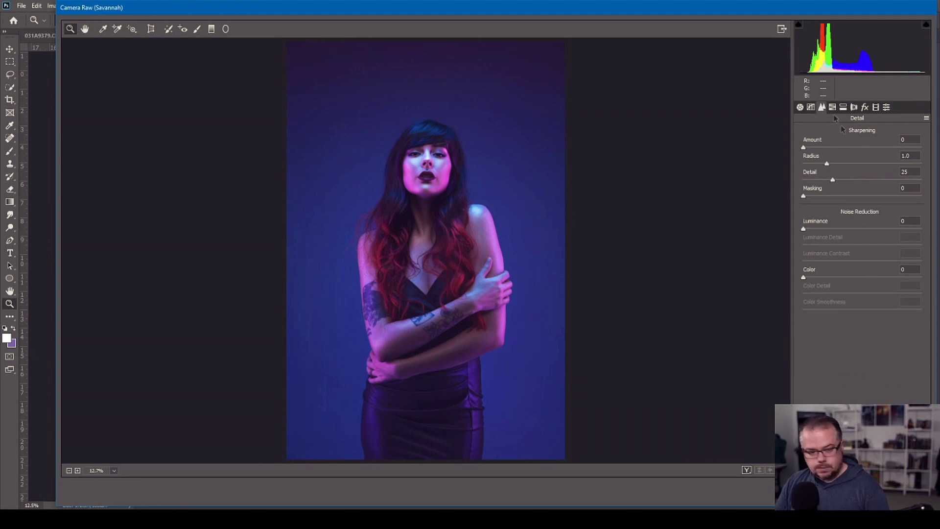
click(800, 107)
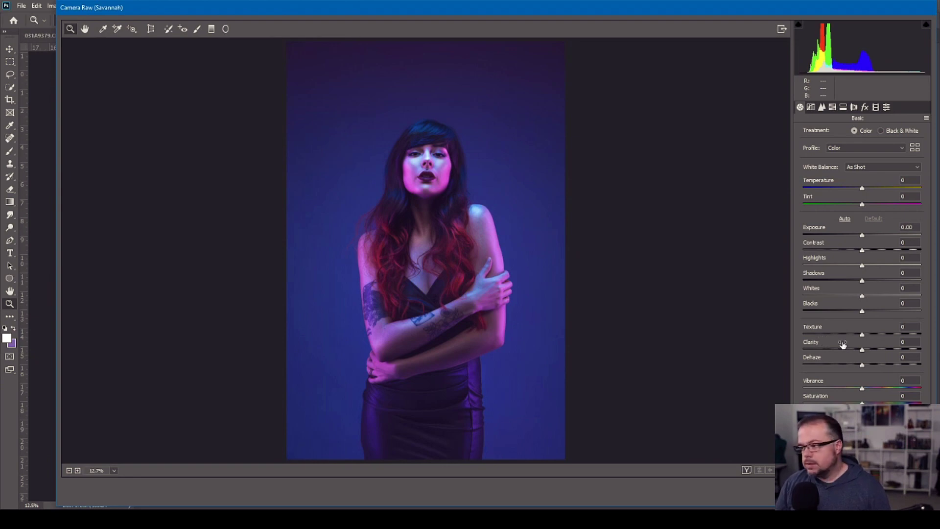
- Set the portrait's Texture to +19, Clarity to +12 and Dehaze to +10 in the Camera Raw Filter
click(432, 168)
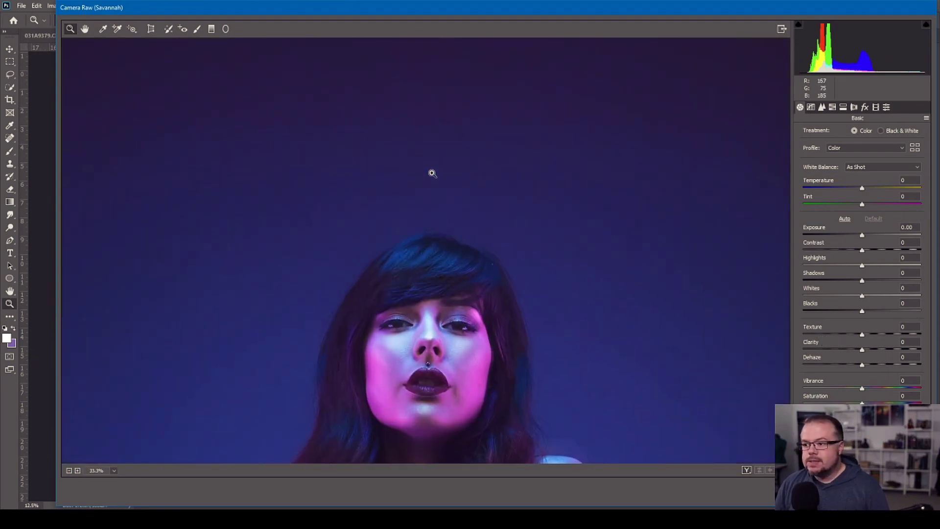
drag(436, 412, 399, 266)
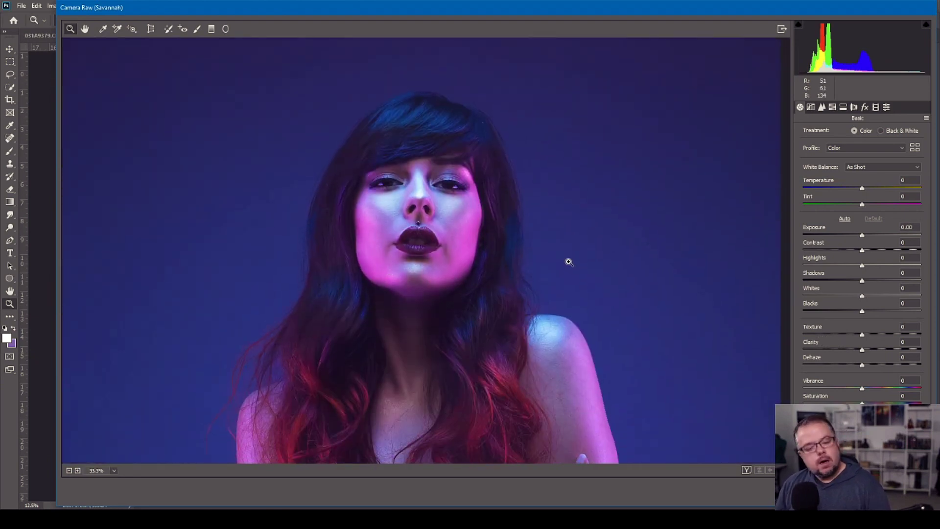
drag(864, 334, 885, 330)
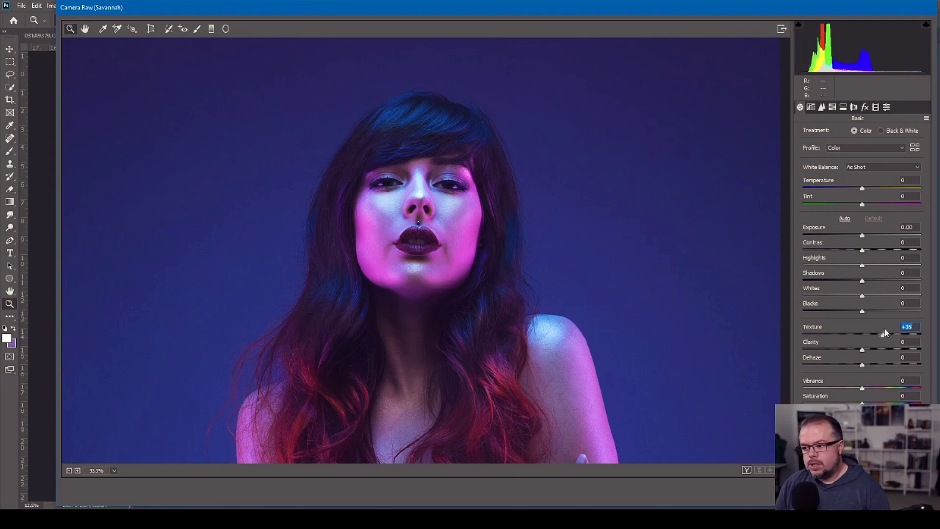
drag(882, 330, 869, 350)
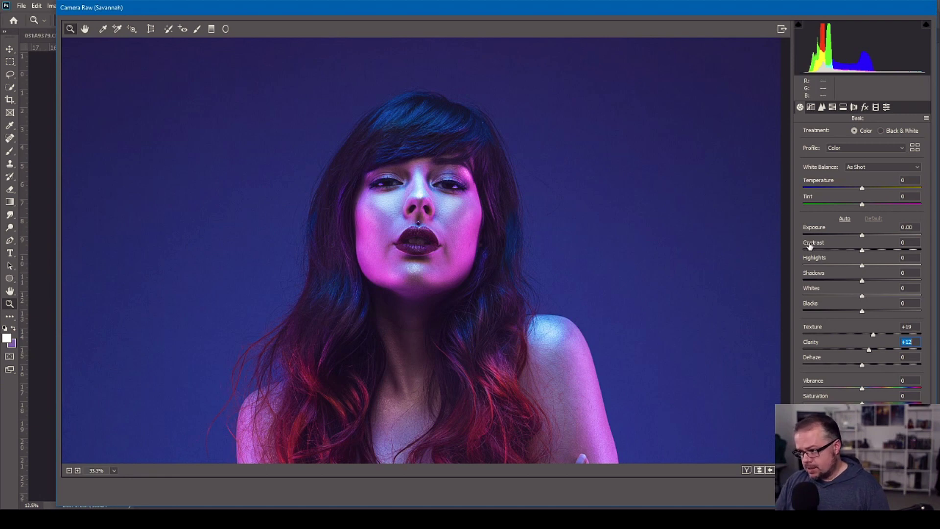
drag(861, 365, 867, 364)
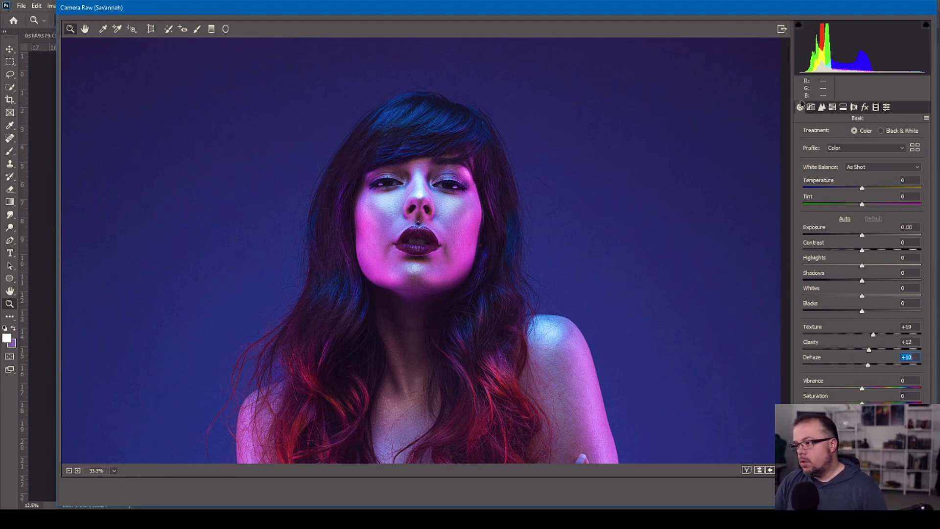
- Set the Camera Raw sharpening amount to 43 with masking at 76, and apply the filter to the merged layer
click(821, 108)
drag(804, 147, 823, 147)
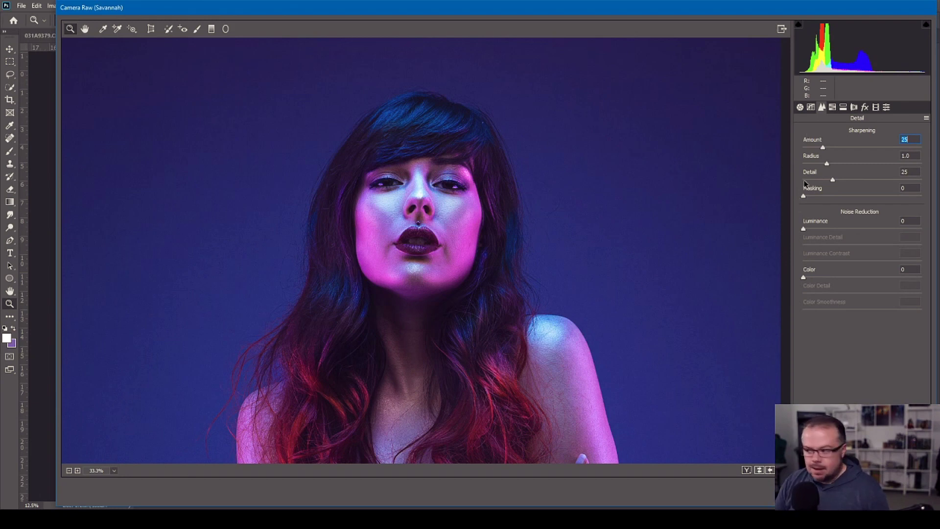
drag(803, 195, 888, 200)
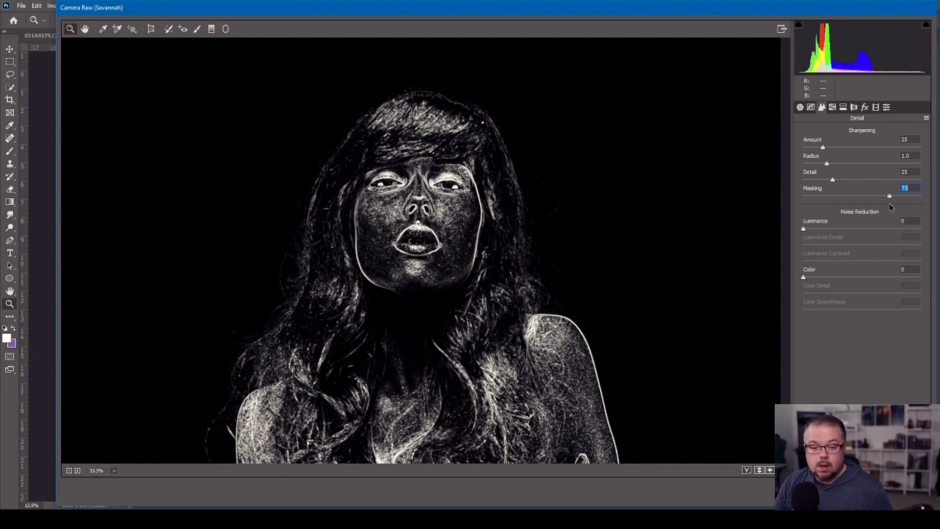
mouse_move(890, 208)
mouse_down()
mouse_move(873, 206)
mouse_move(902, 198)
mouse_move(892, 198)
mouse_up()
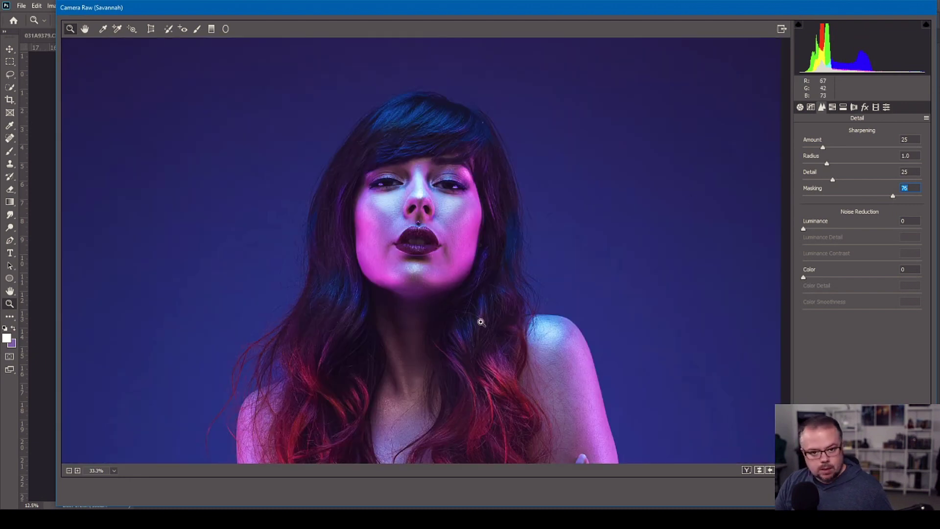
drag(823, 148, 836, 147)
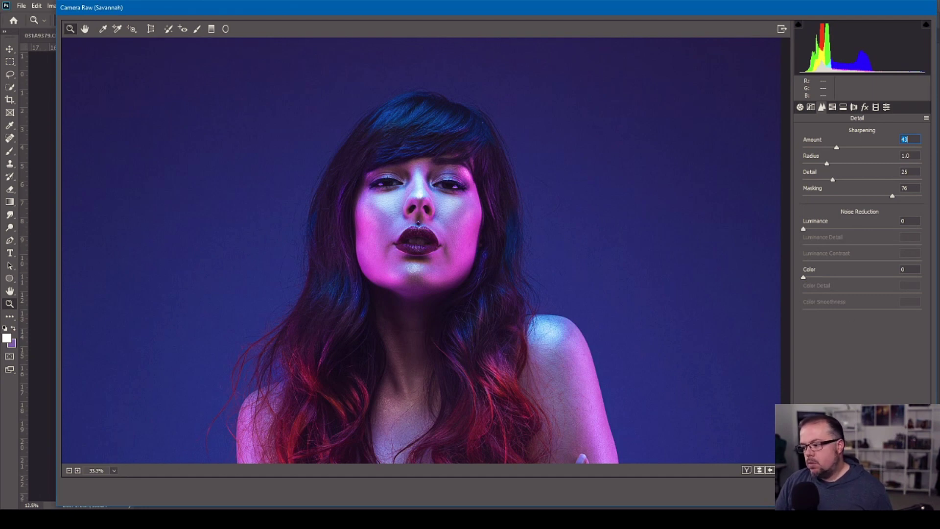
key(Return)
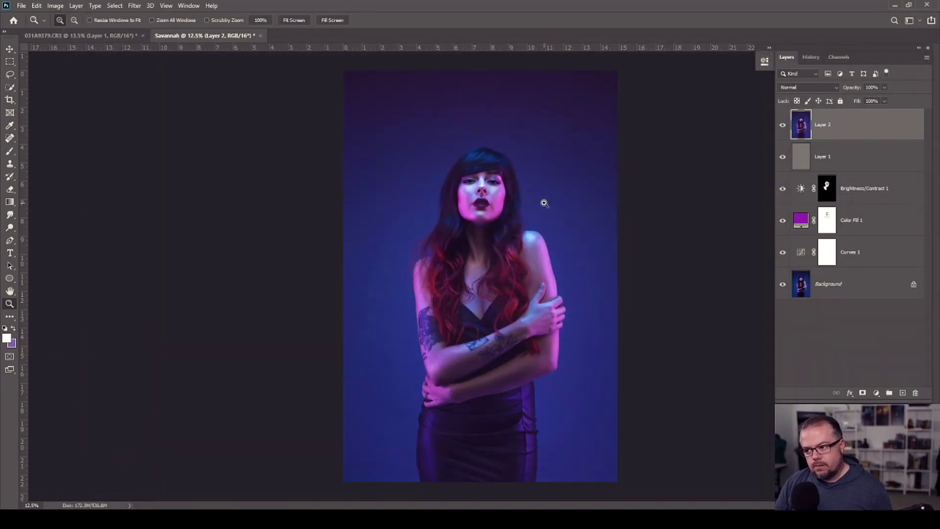
click(526, 206)
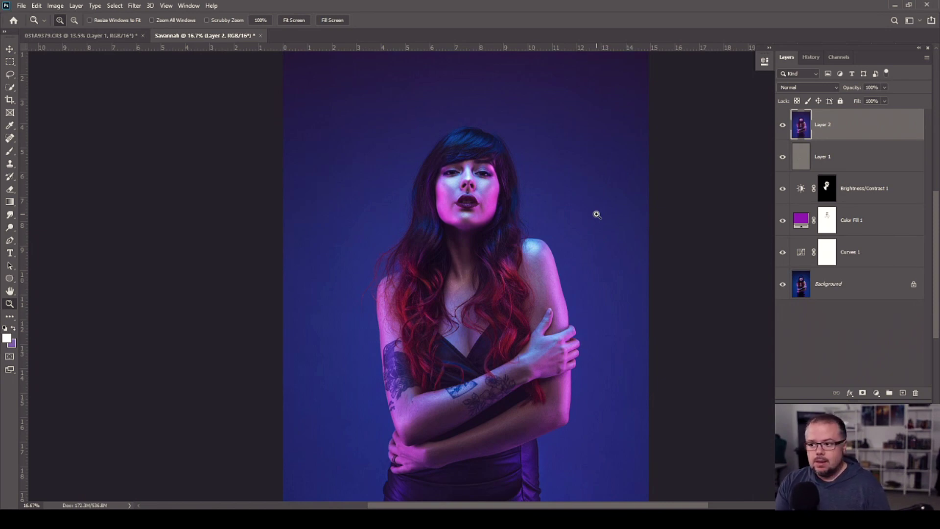
key(ctrl+minus)
key(ctrl+minus)
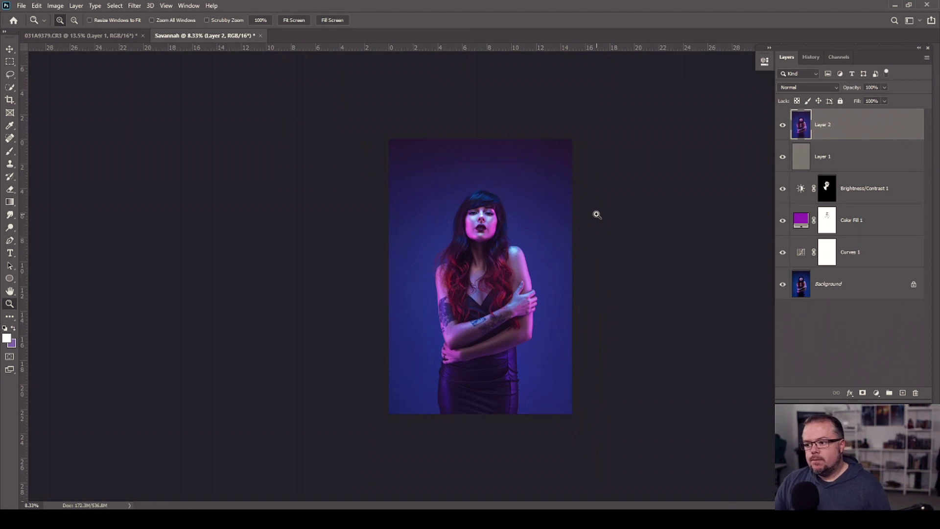